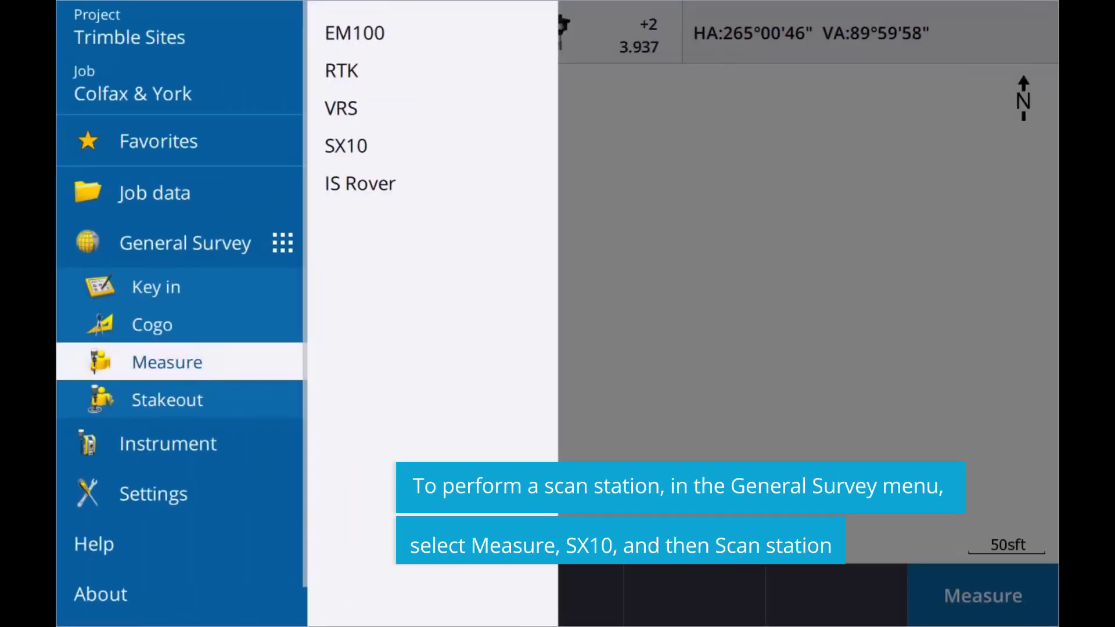
Start an SX10 scan station for free 01, accepting the default corrections and station setup.
left_click(346, 145)
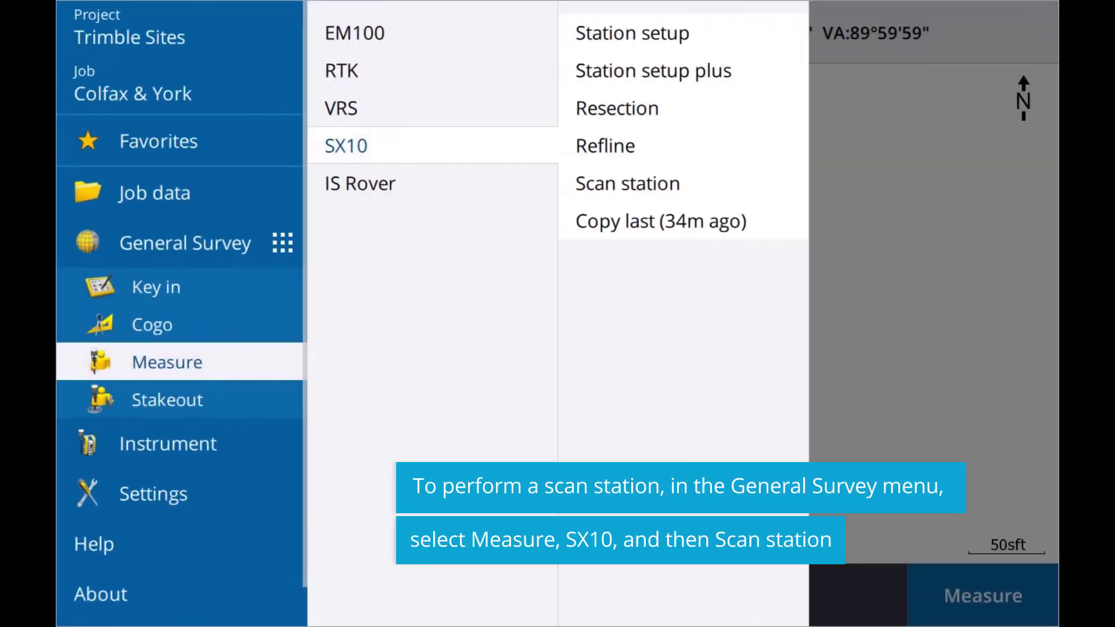
left_click(627, 184)
key("Return")
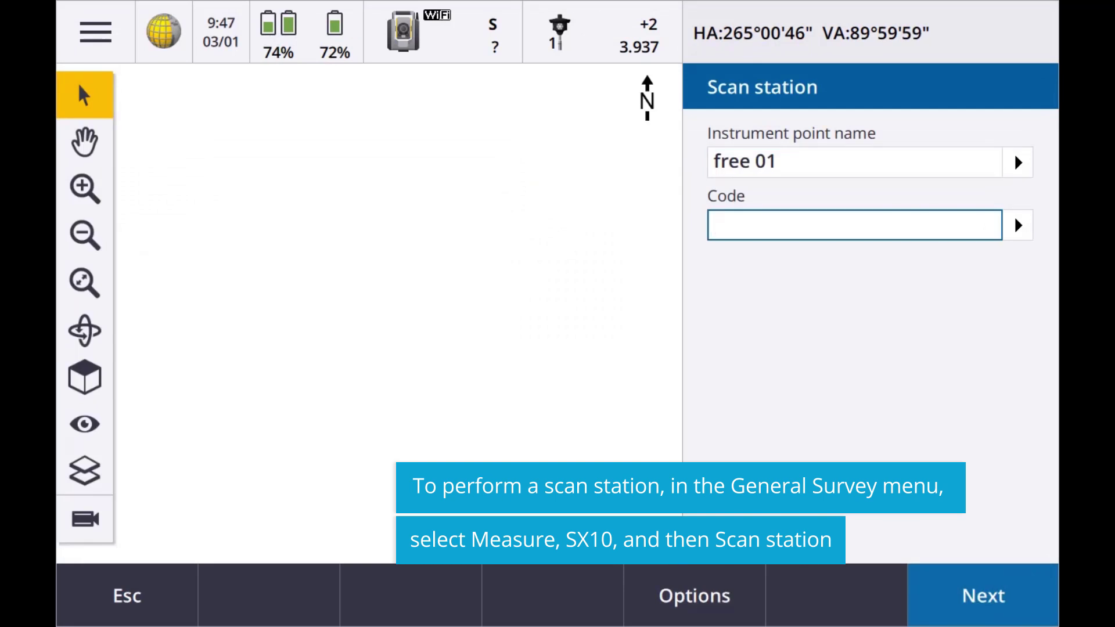
key("Return")
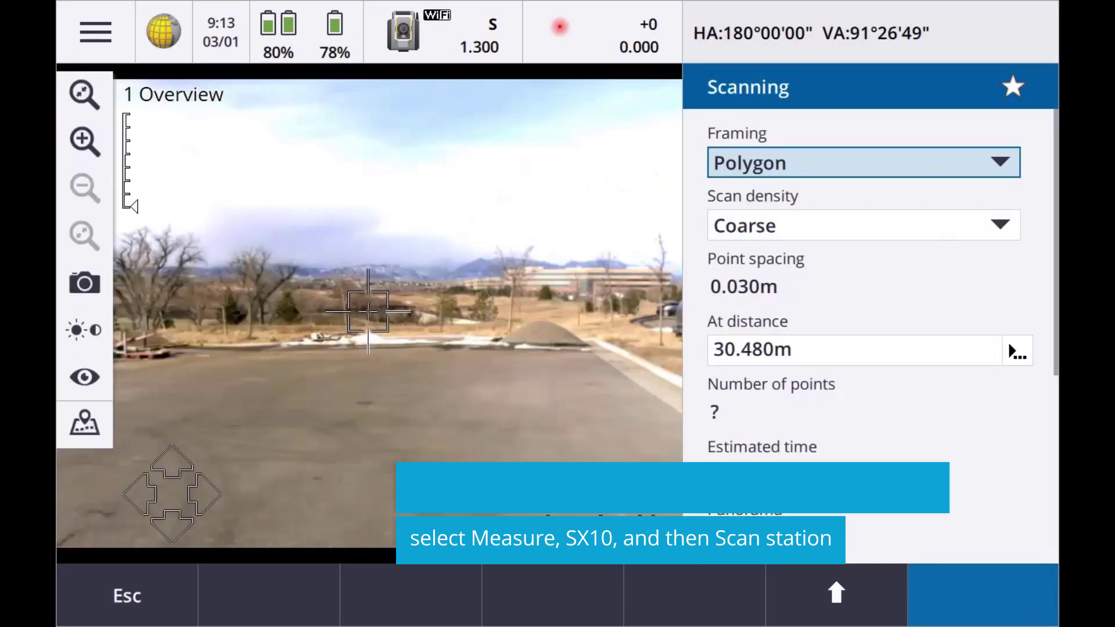
Set scan framing to Rectangle and frame the scan area with two corners on the video.
left_click(864, 162)
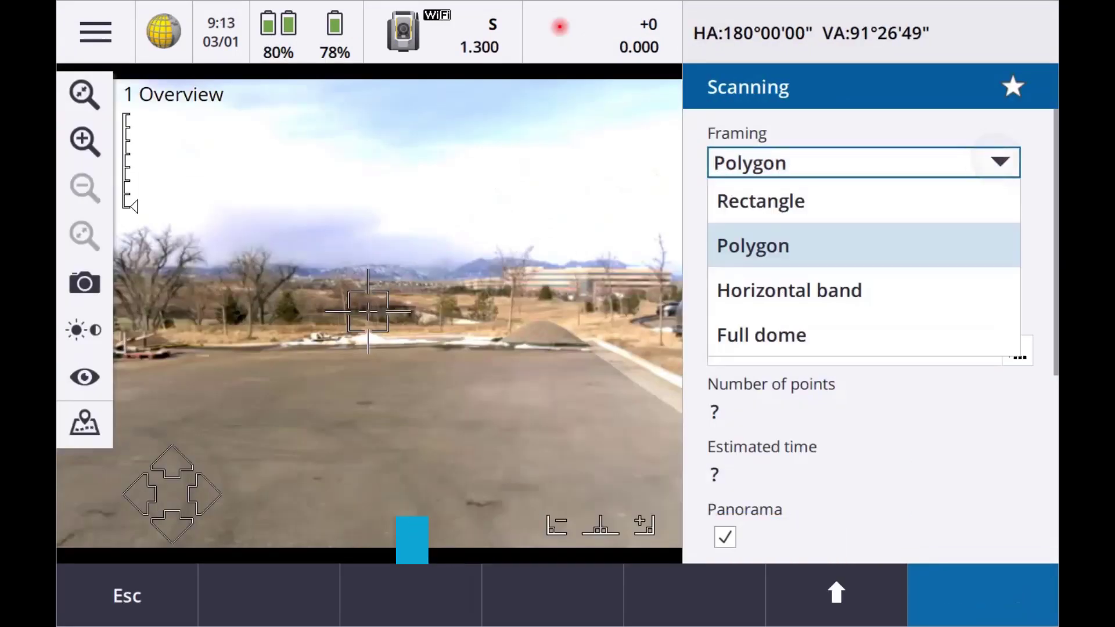
left_click(789, 289)
left_click(863, 163)
left_click(761, 201)
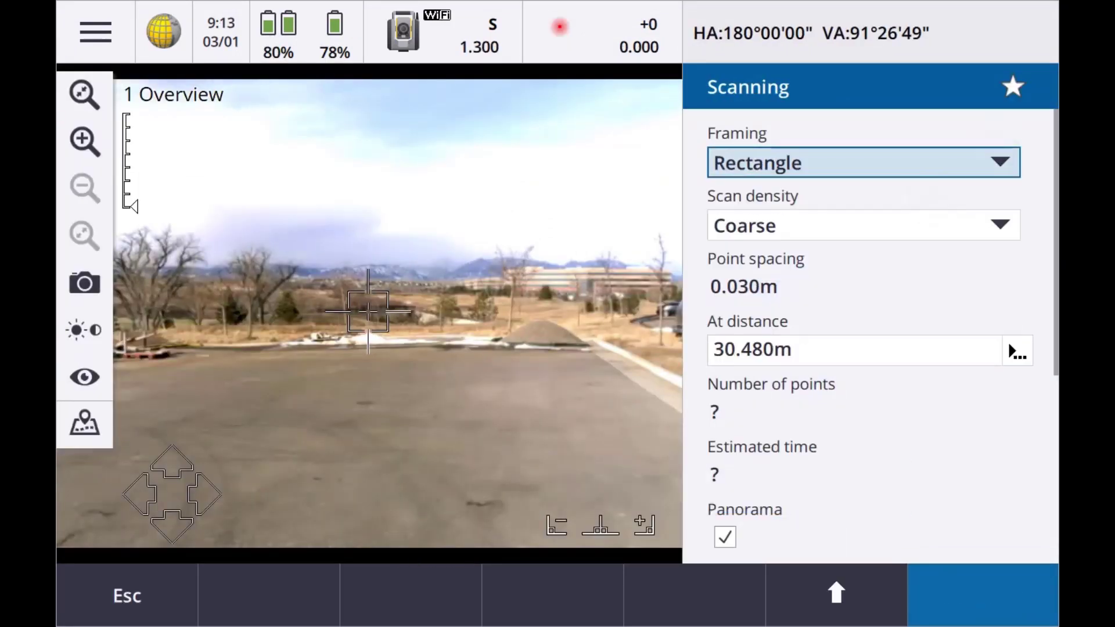
left_click(184, 213)
left_click(645, 499)
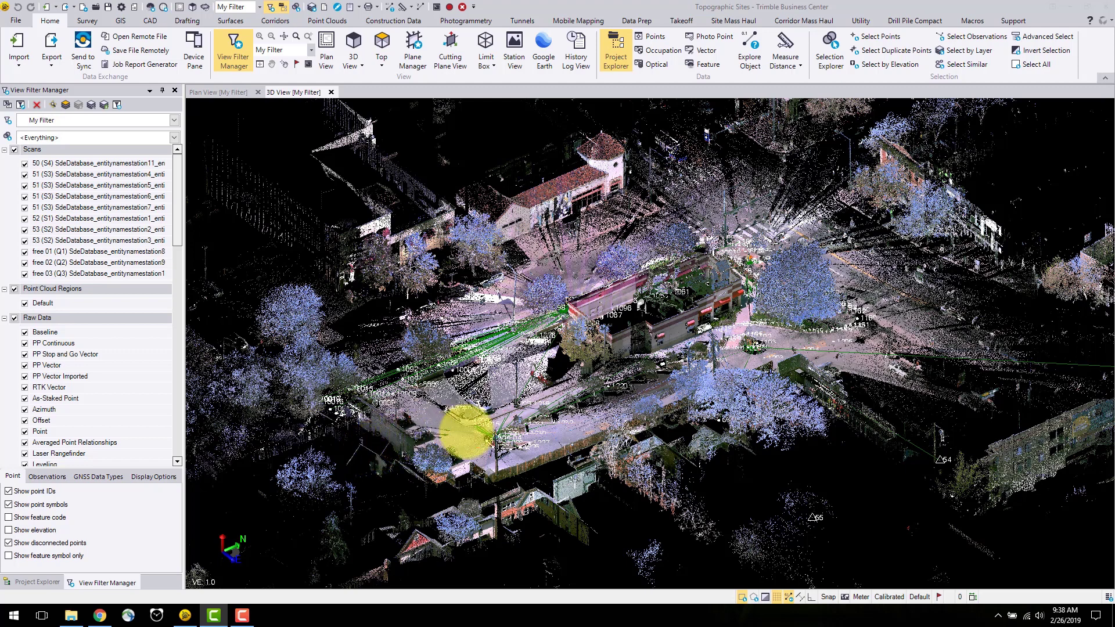
left_click(204, 93)
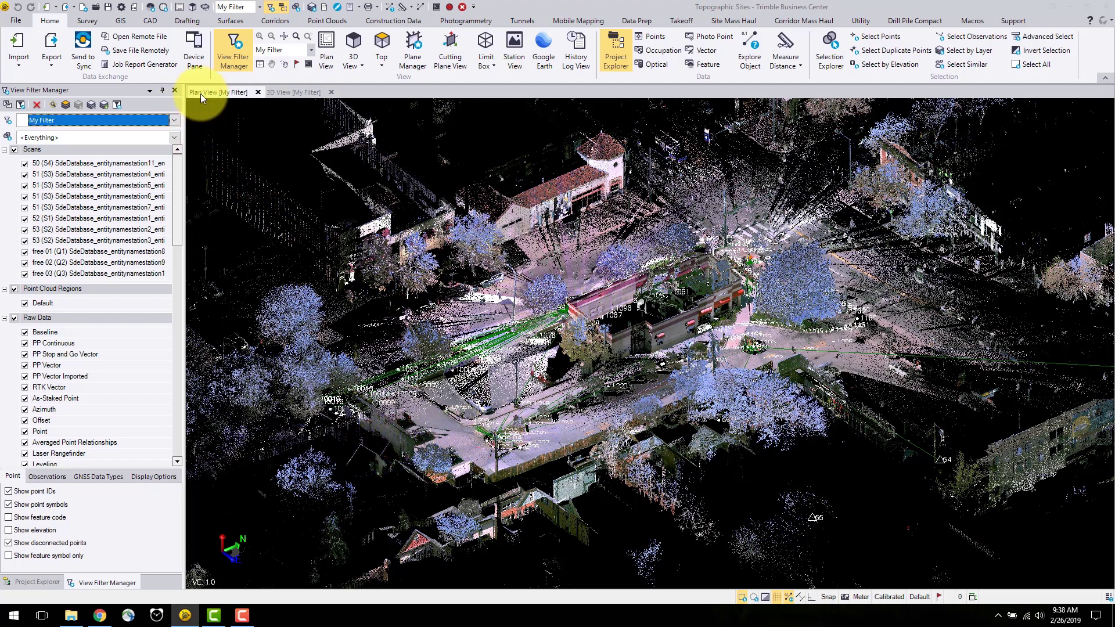
scroll(560, 304, "up", 6)
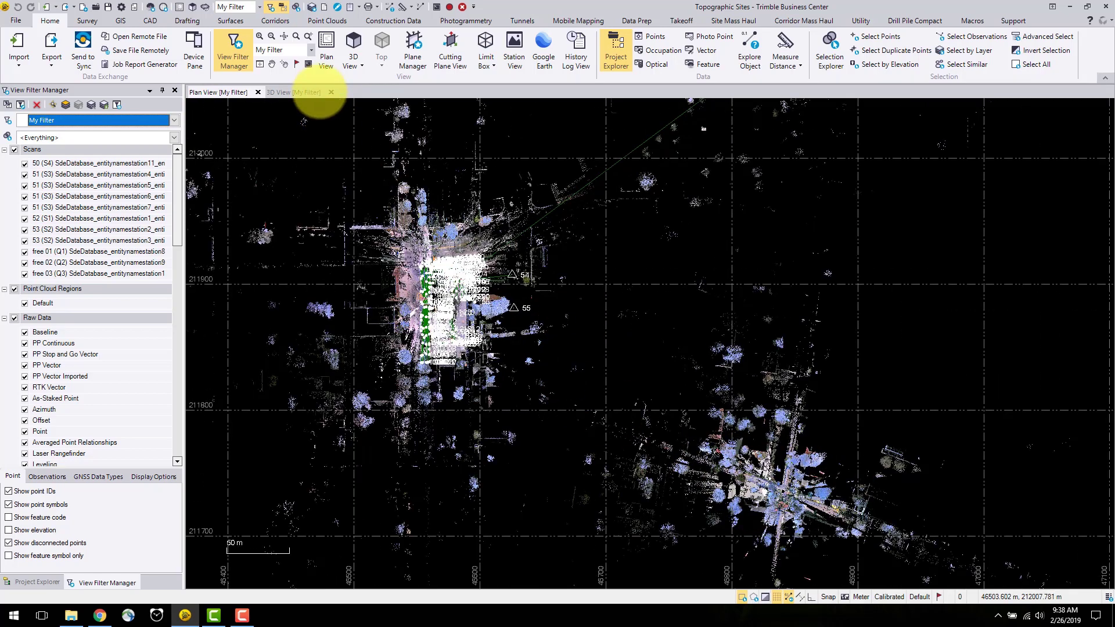
left_click(311, 92)
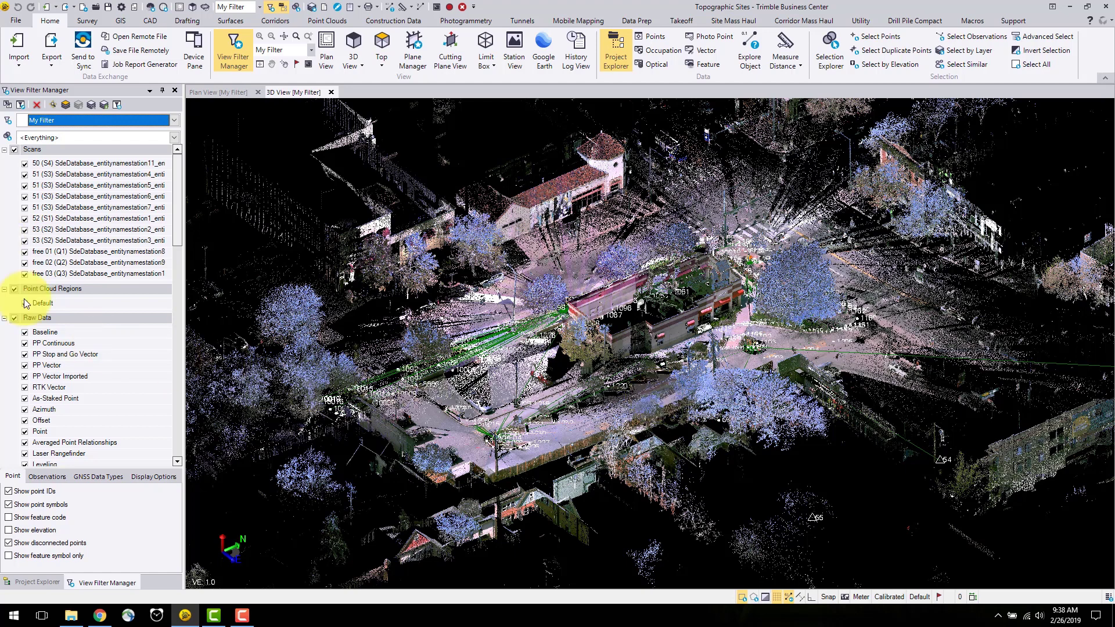
List all scan stations under Scans in Project Explorer, toggle the background white then black, and show Point Clouds tools.
left_click(36, 582)
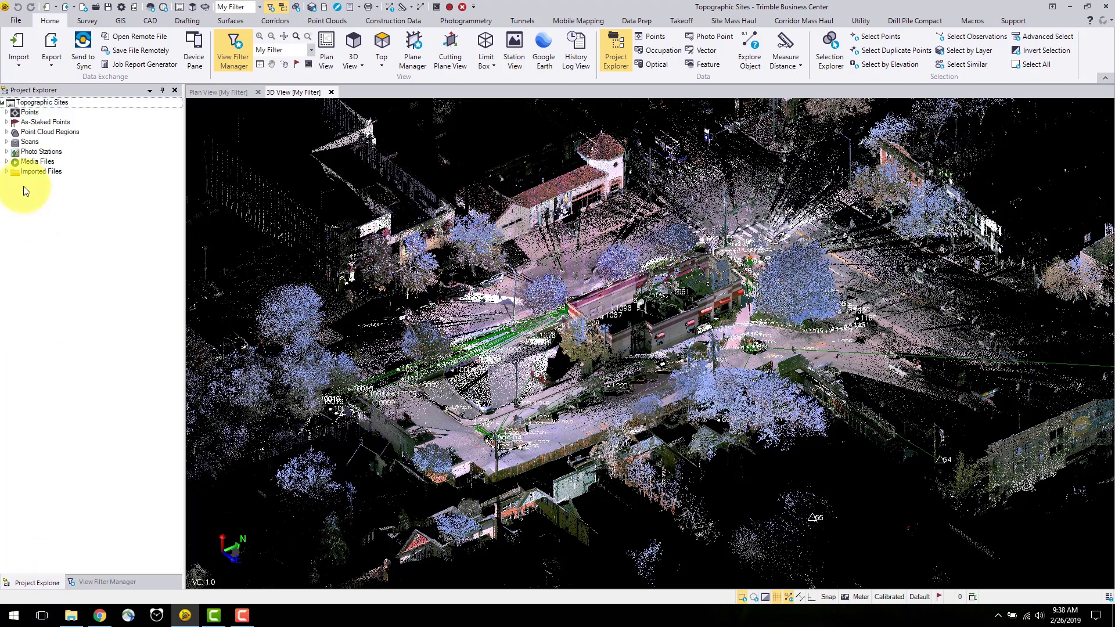
double_click(23, 142)
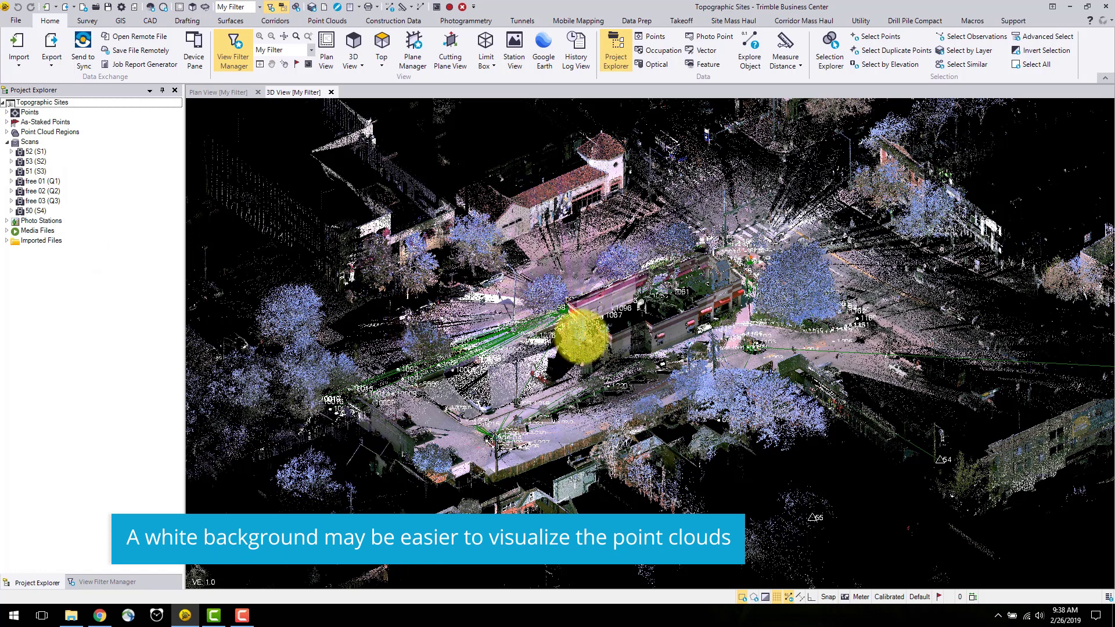
left_click(766, 597)
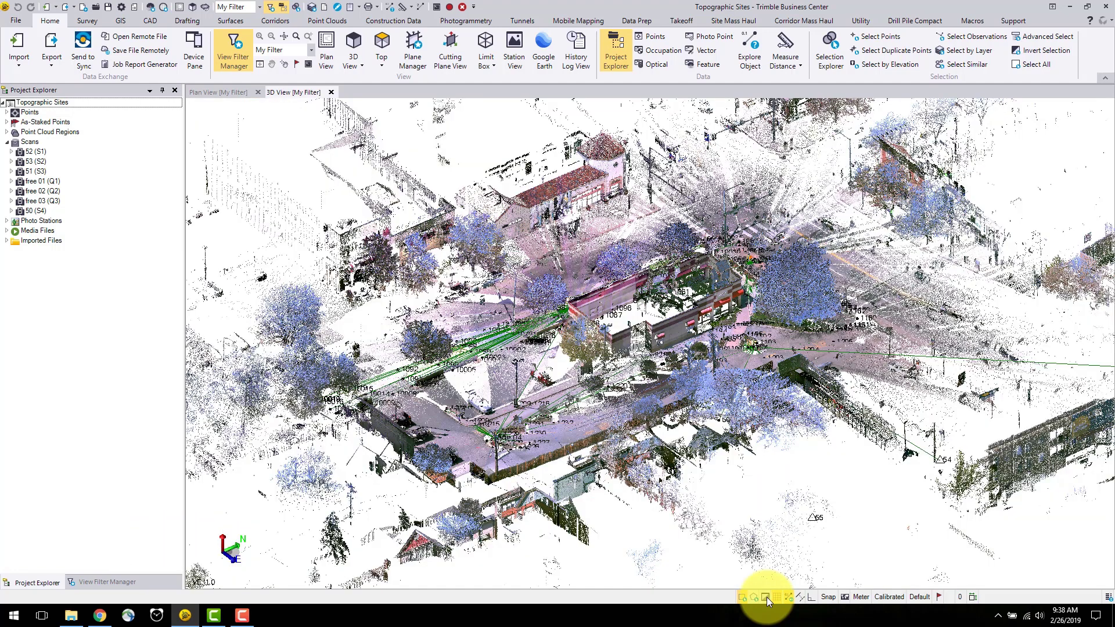
left_click(767, 597)
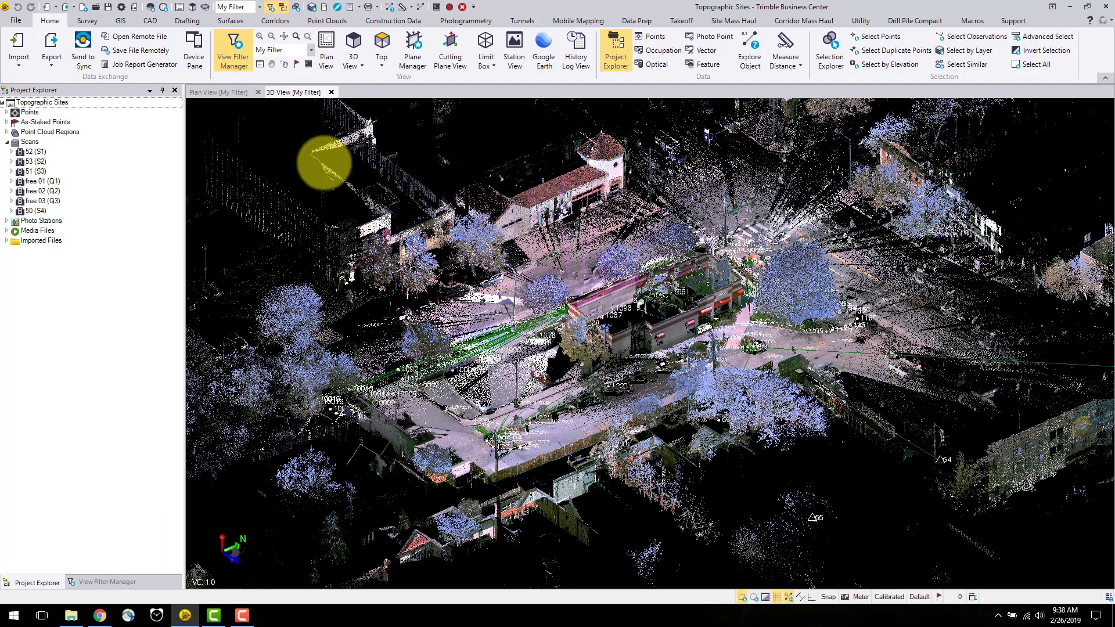
left_click(326, 21)
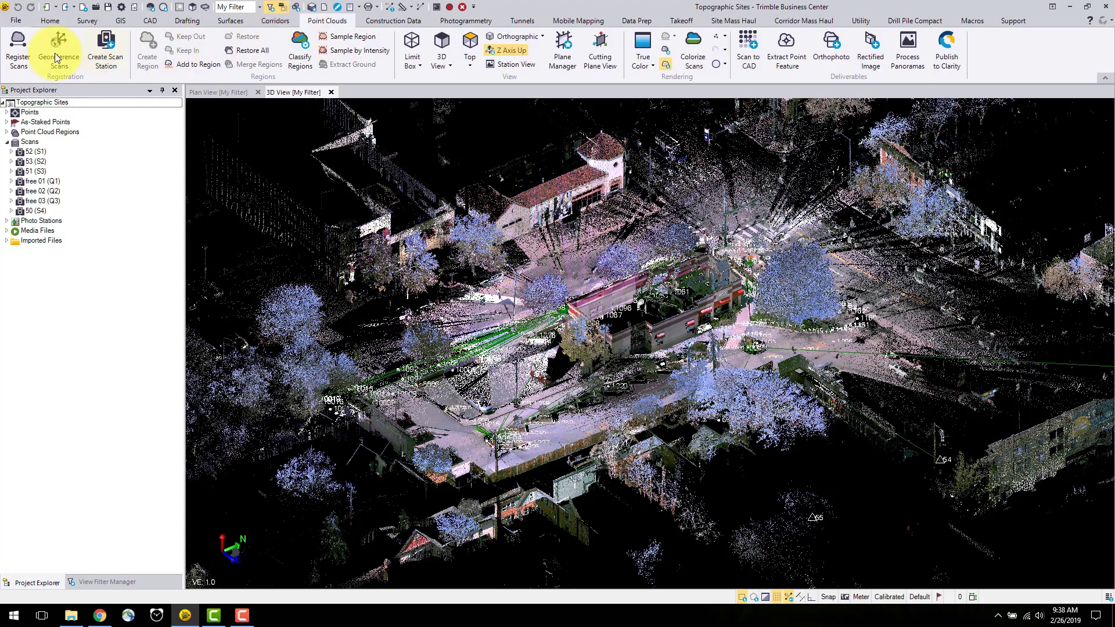
Open Register Scans from the Point Clouds tab on its Pairwise page.
left_click(17, 55)
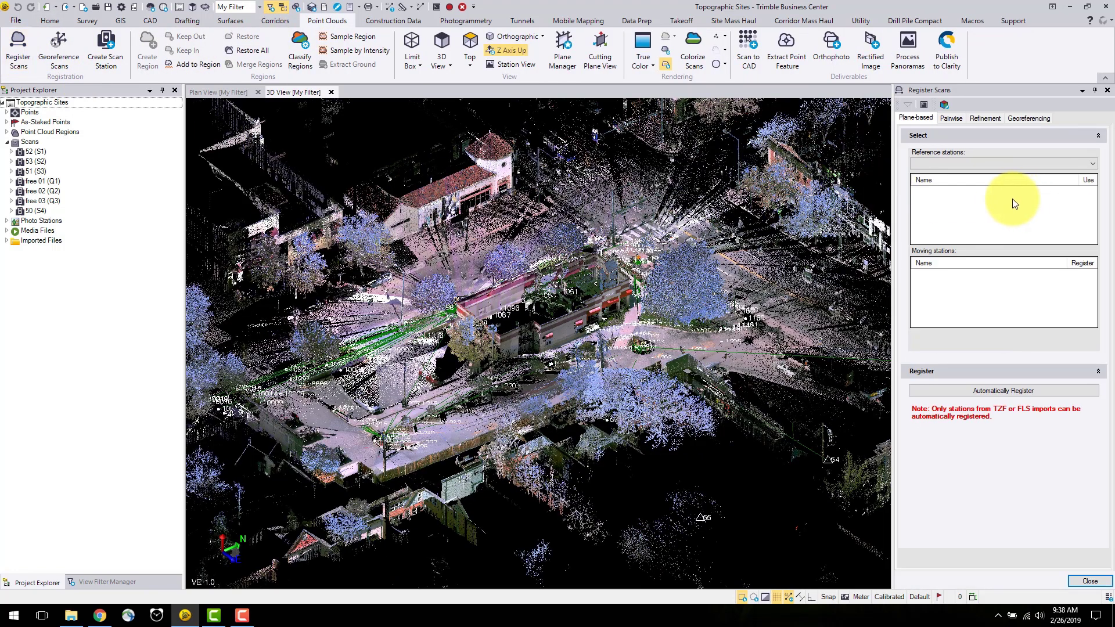
left_click(951, 119)
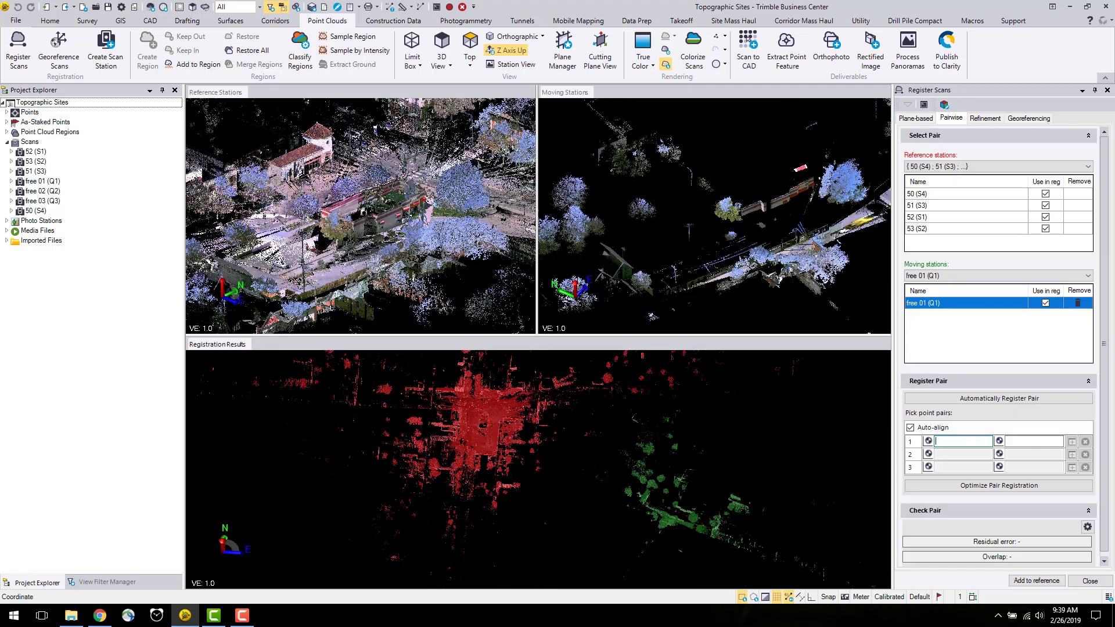
left_click(712, 141)
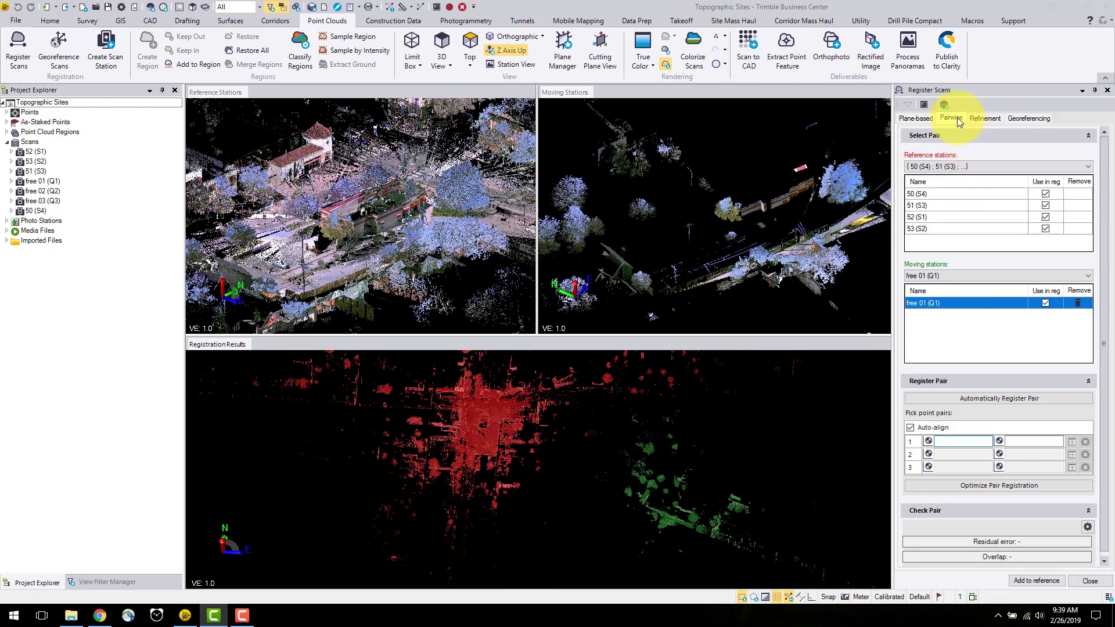
left_click_drag(399, 239, 386, 243)
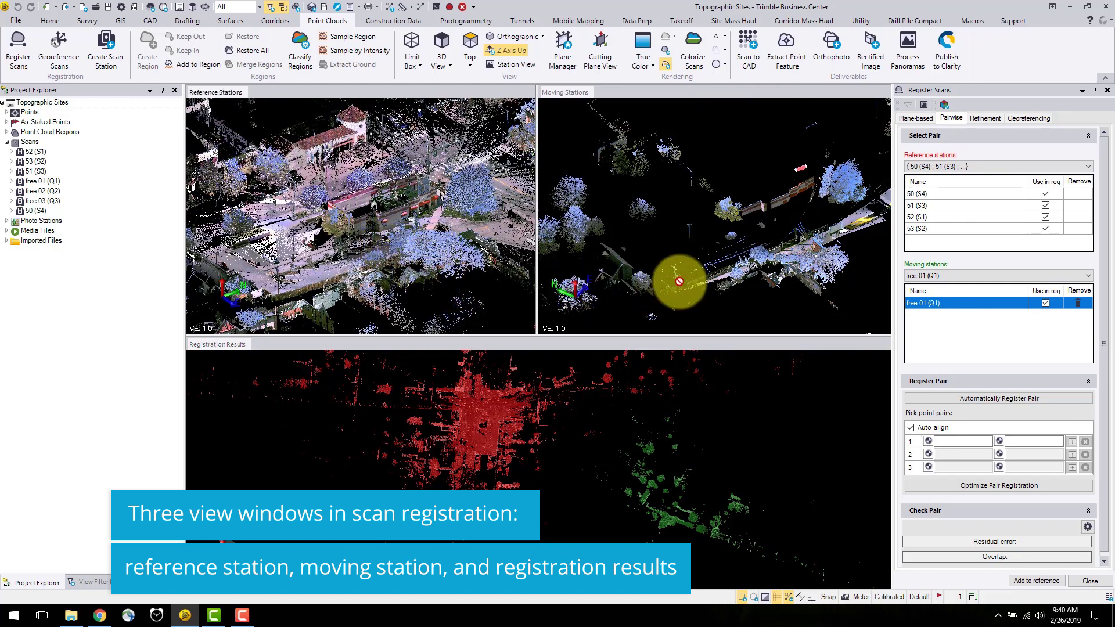
mouse_move(733, 267)
left_mouse_down()
mouse_move(722, 268)
mouse_move(730, 286)
mouse_move(720, 279)
left_mouse_up()
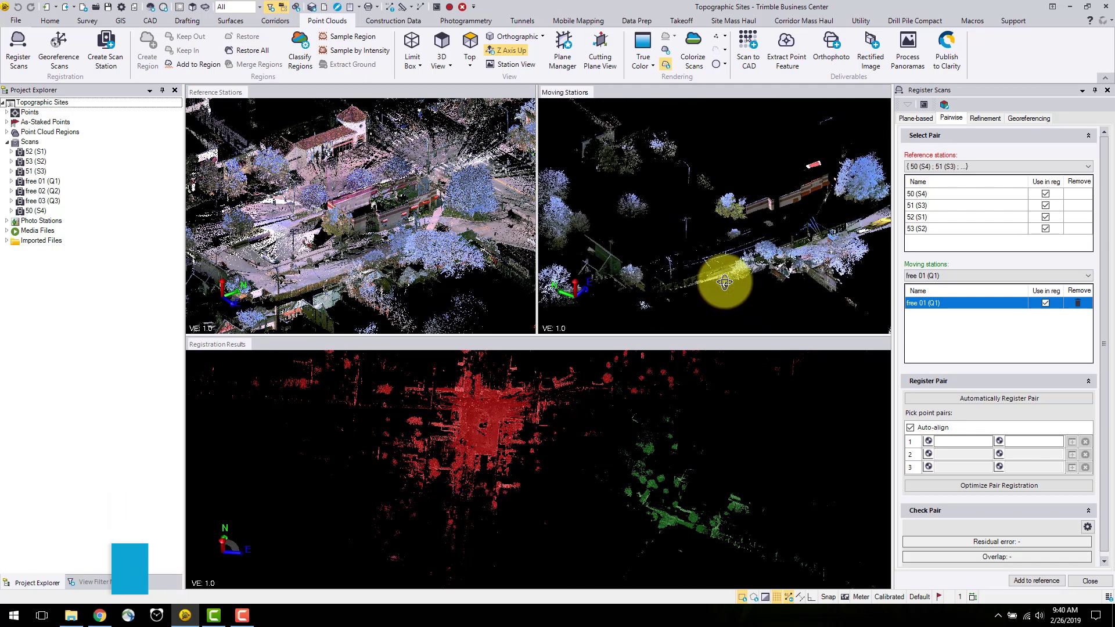
left_click(971, 167)
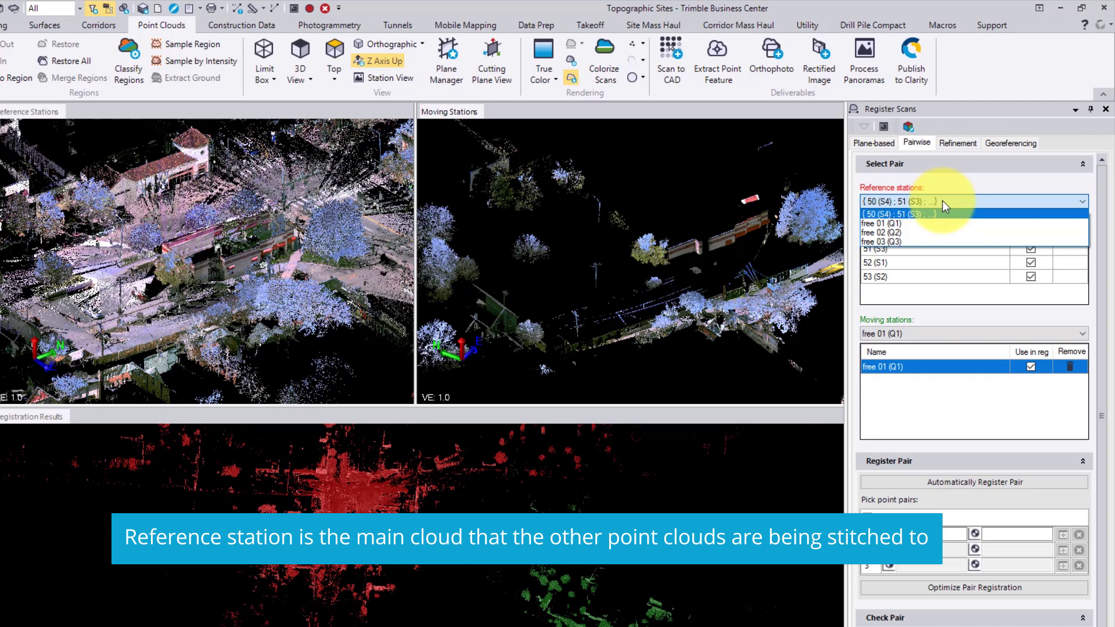
left_click(942, 201)
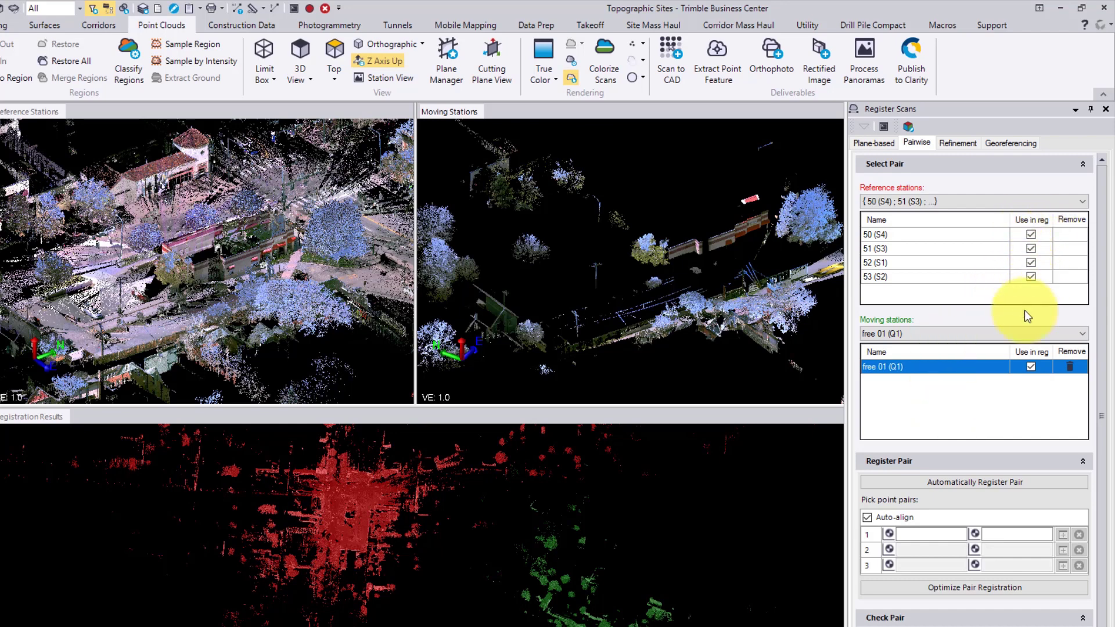
left_click(1015, 334)
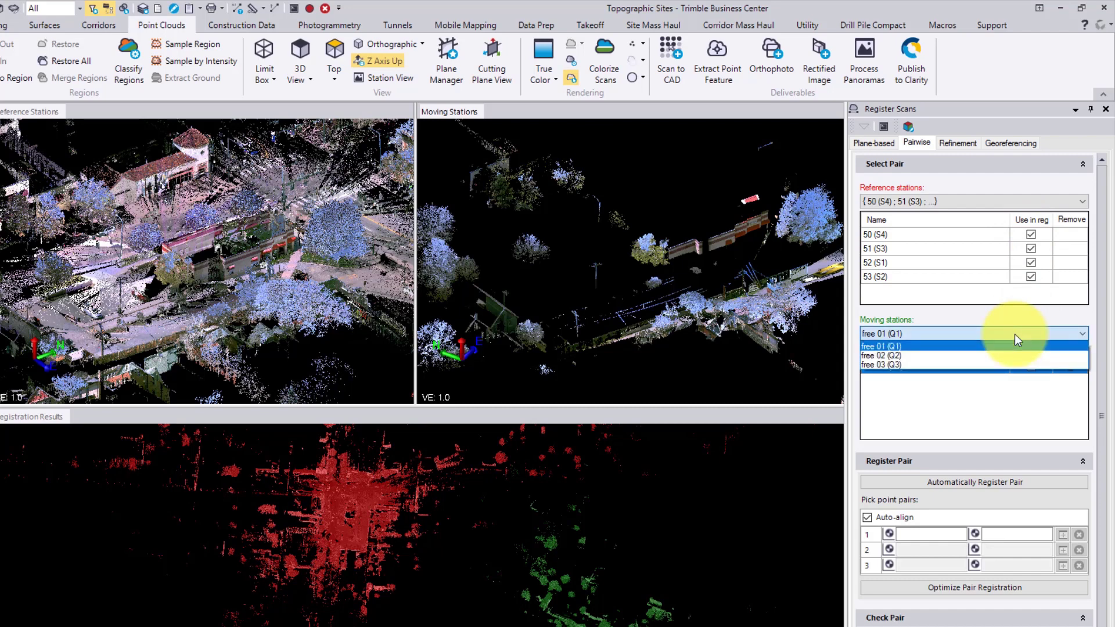
left_click(1016, 333)
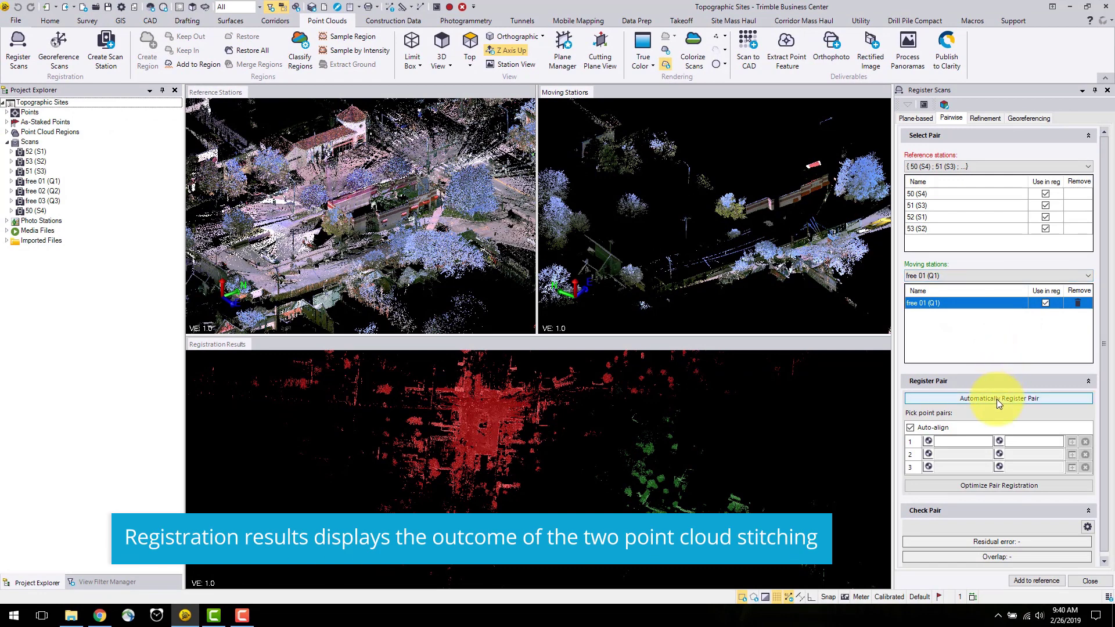
Make free 02 (Q2) the moving station in place of free 01 (Q1).
middle_click_drag(700, 461, 520, 449)
scroll(520, 449, "up", 3)
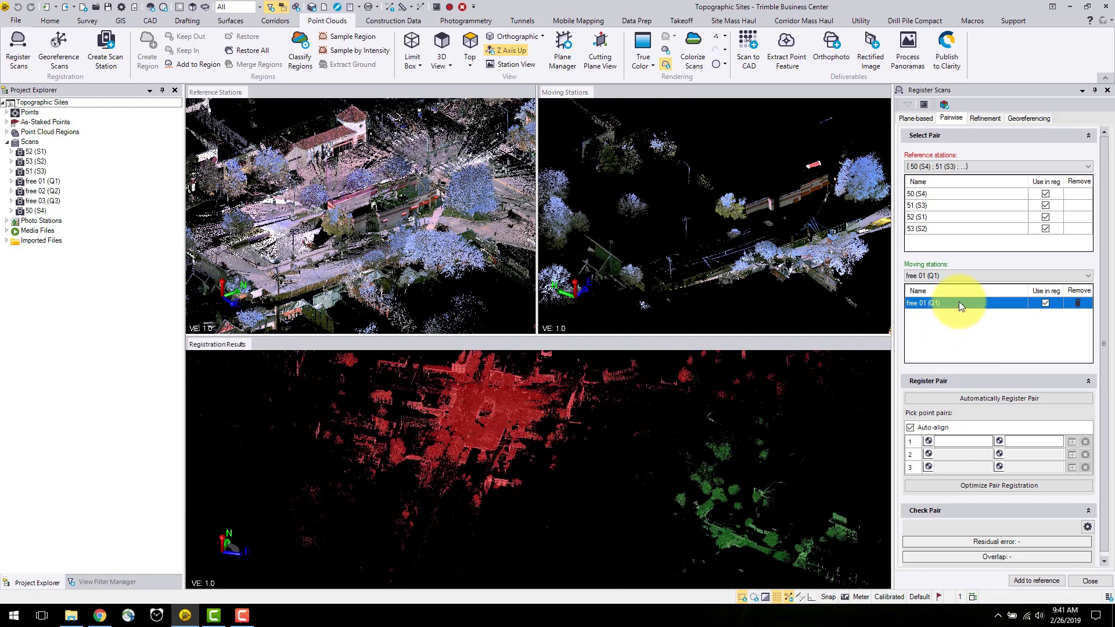
left_click(963, 276)
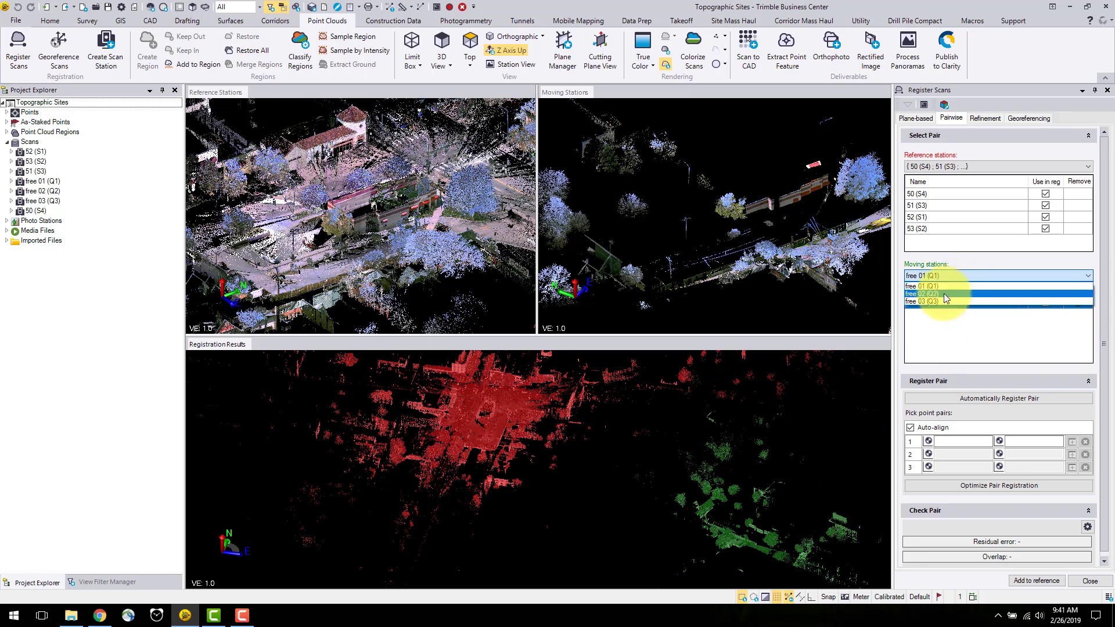
left_click(943, 294)
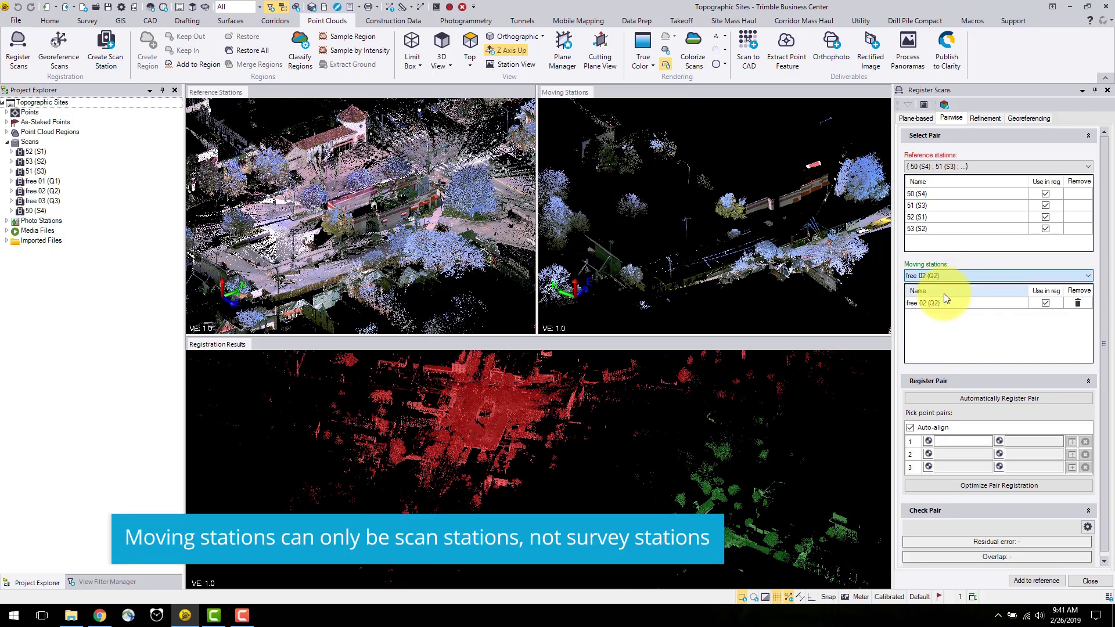
Orbit and zoom the free 02 (Q2) moving cloud, then show the True Color colouring choices.
mouse_move(774, 197)
left_mouse_down()
mouse_move(759, 199)
mouse_move(734, 141)
mouse_move(747, 141)
mouse_move(755, 203)
left_mouse_up()
scroll(755, 203, "up", 6)
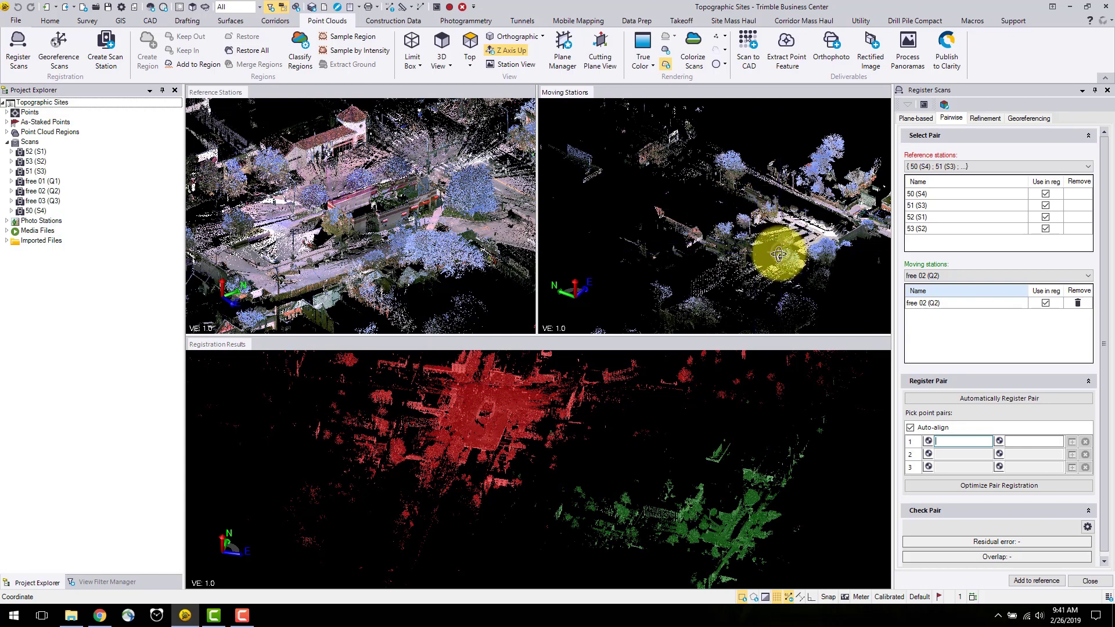
scroll(766, 249, "down", 5)
middle_click_drag(786, 229, 753, 231)
left_click_drag(752, 230, 664, 229)
left_click(956, 353)
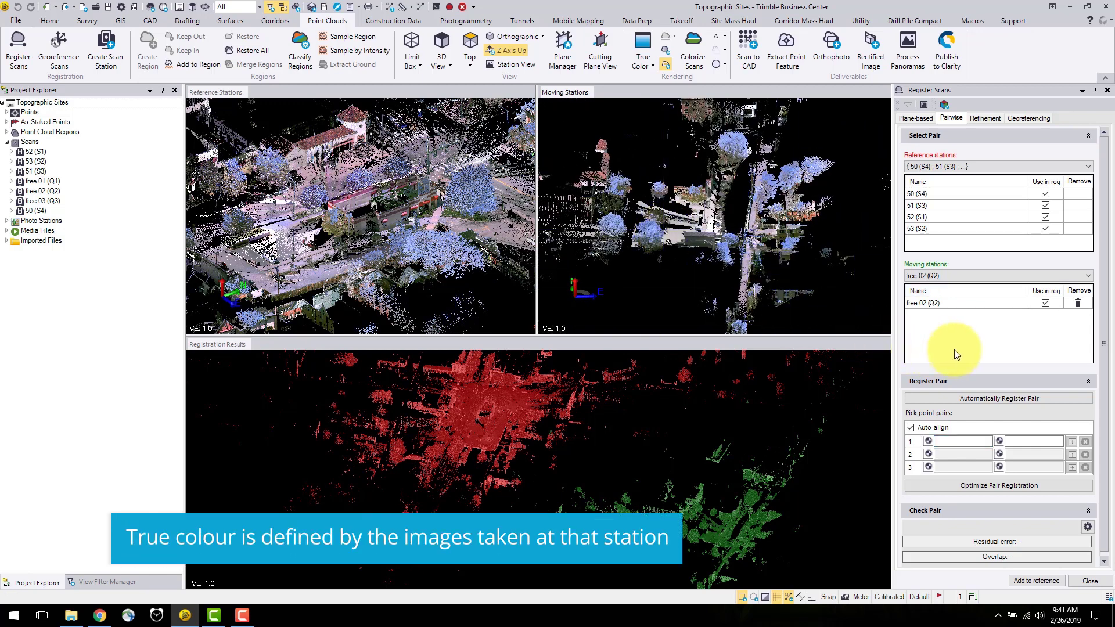
left_click(639, 61)
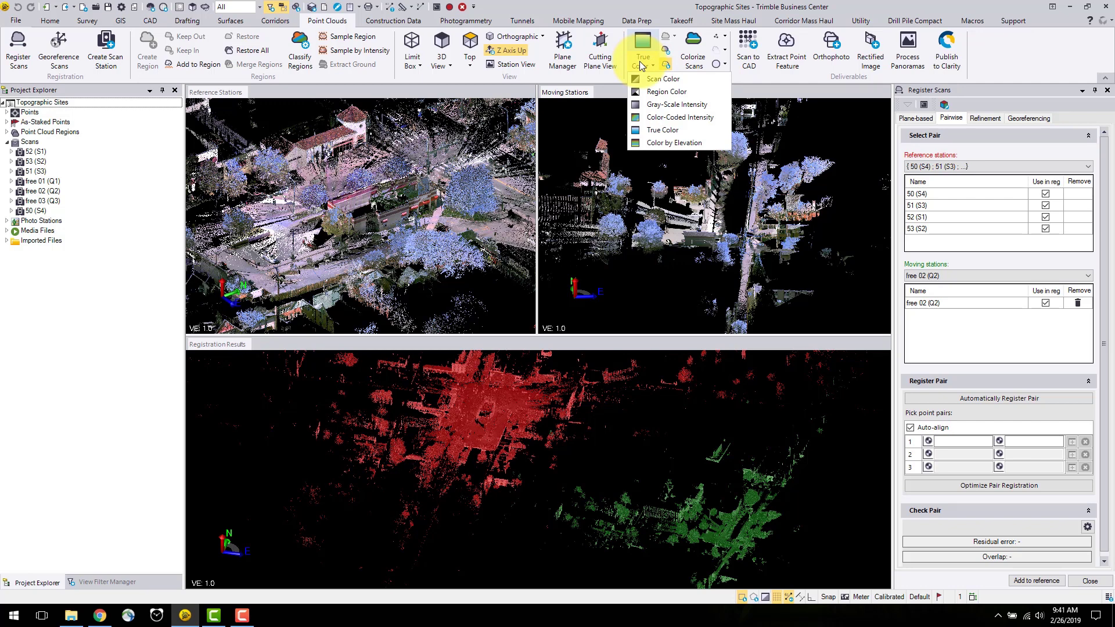
left_click(647, 77)
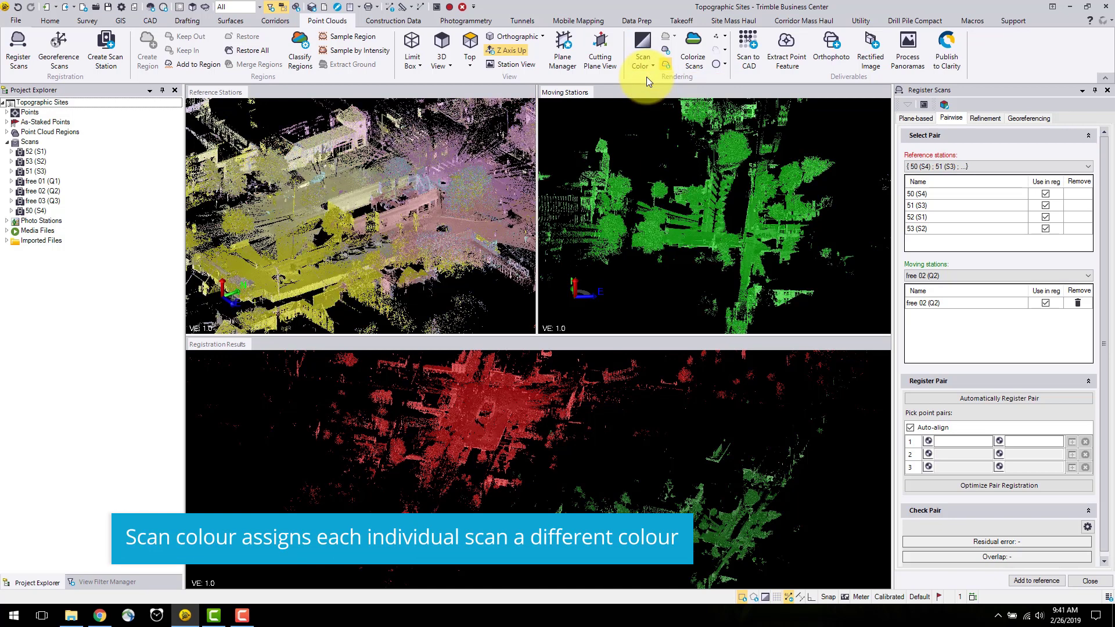
left_click(646, 64)
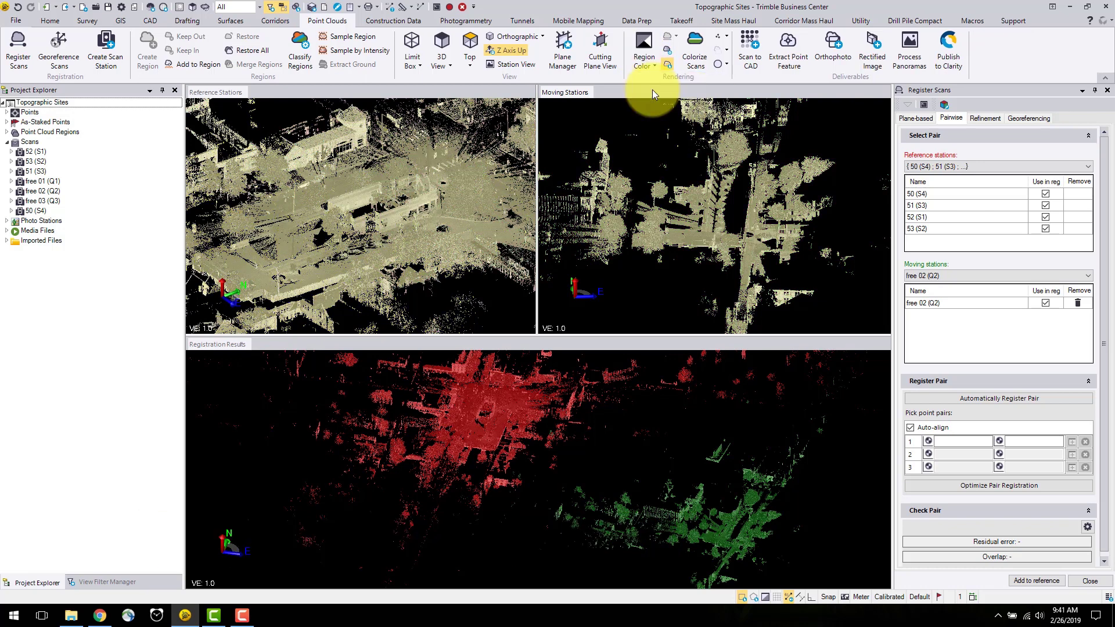
left_click(646, 65)
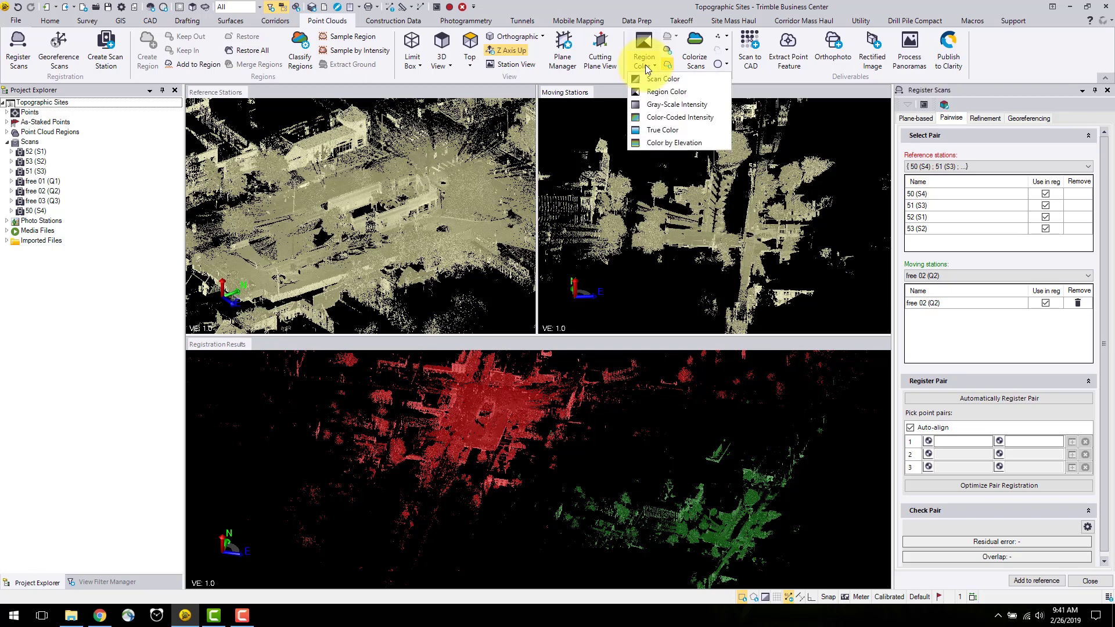
left_click(653, 117)
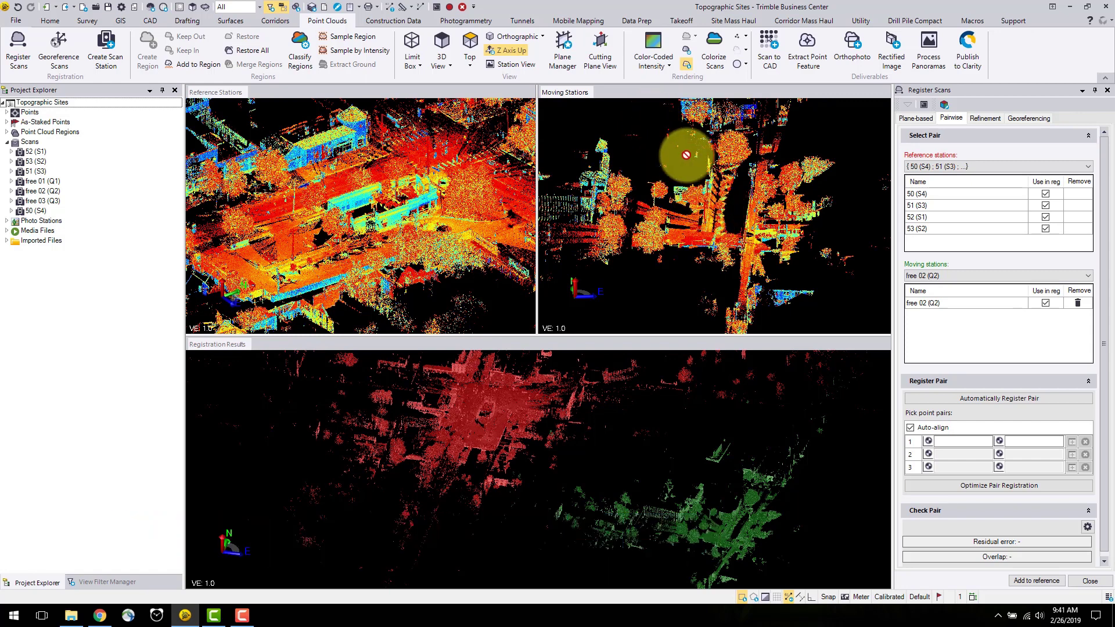
left_click(652, 58)
left_click(644, 139)
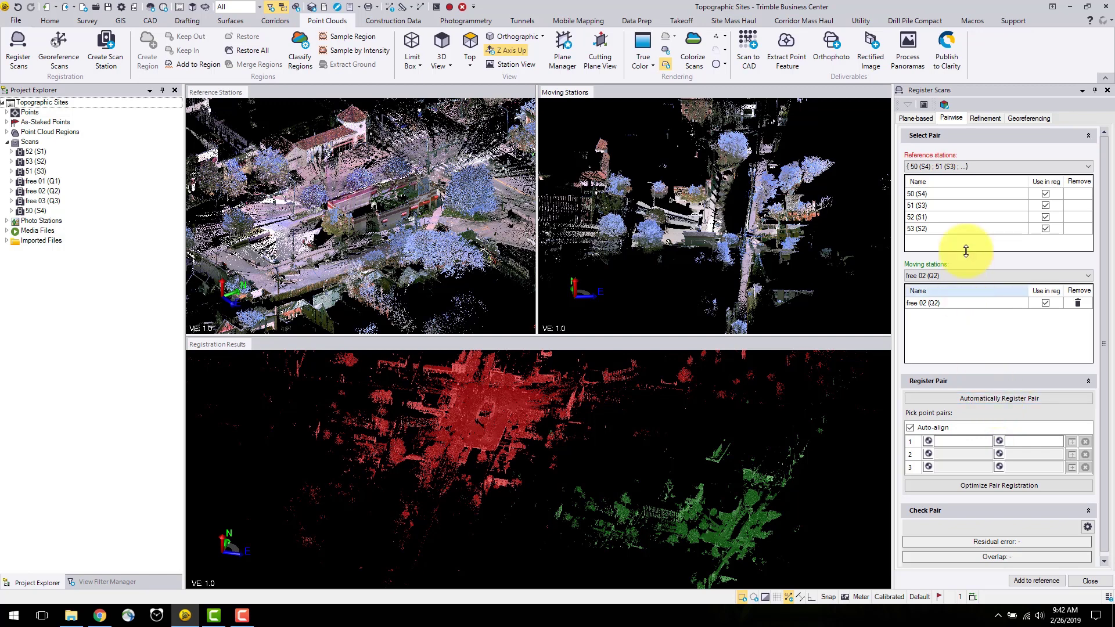
left_click(955, 166)
left_click(955, 166)
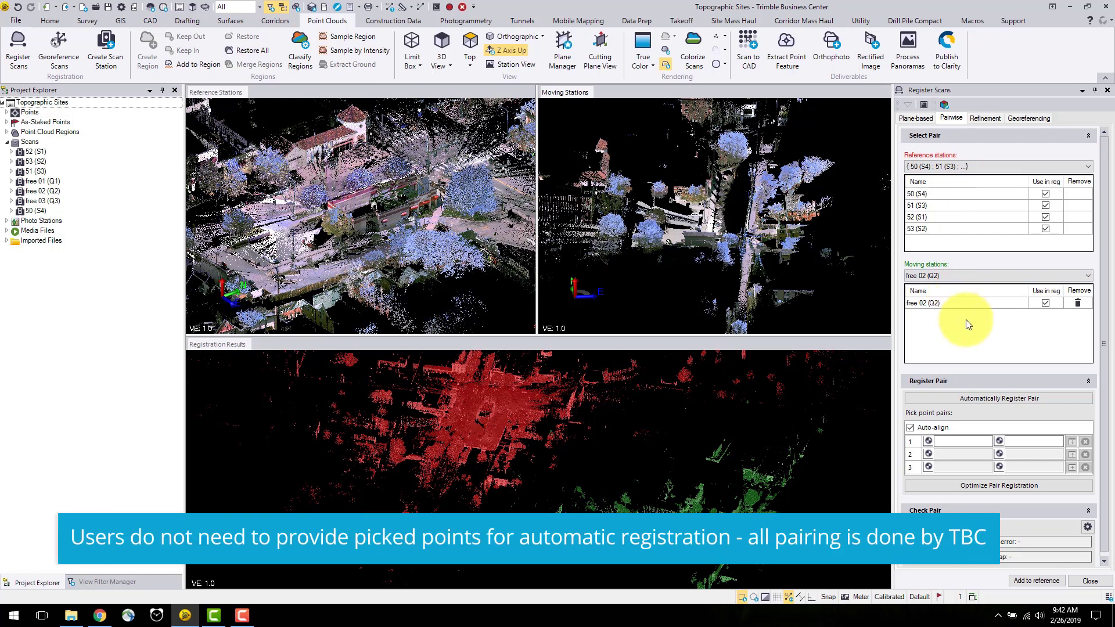
Auto-register free 02 (Q2) against stations 50–53, giving 0.003 m residual and 0.835% overlap.
left_click(981, 399)
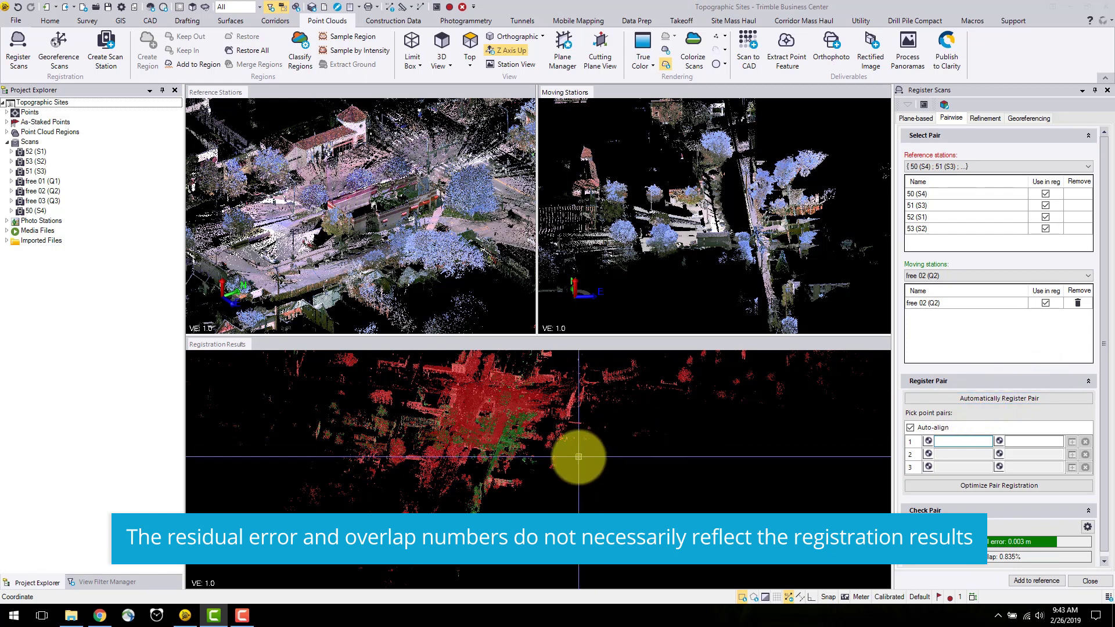
Tilt the red and green results into an oblique 3D view and optimize the pair registration.
mouse_move(480, 461)
middle_mouse_down()
mouse_move(471, 460)
mouse_move(498, 473)
middle_mouse_up()
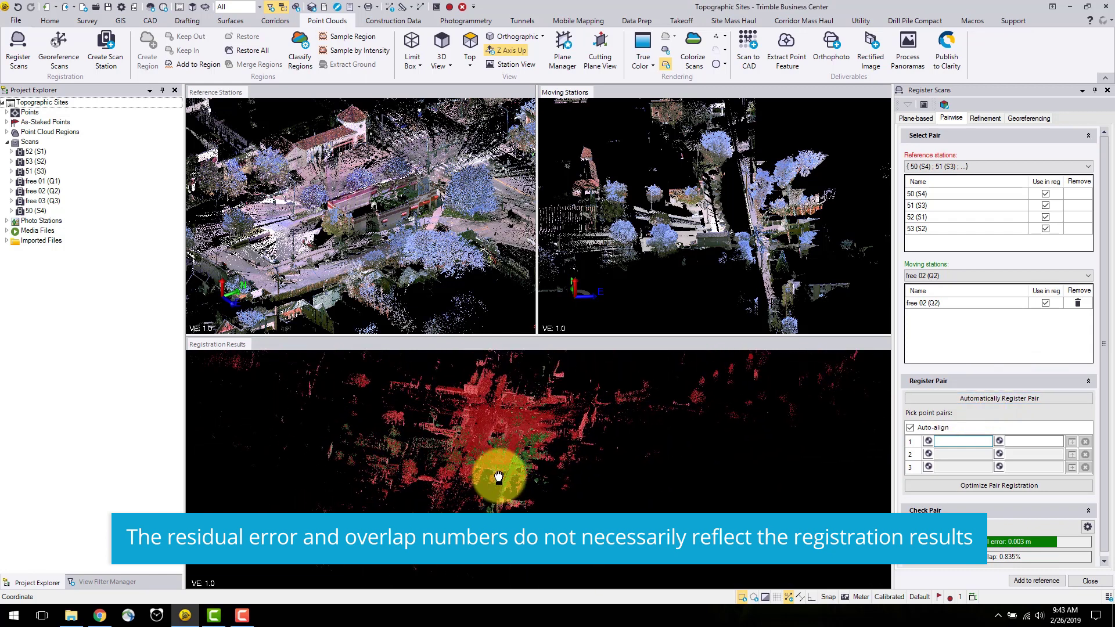
scroll(522, 453, "up", 5)
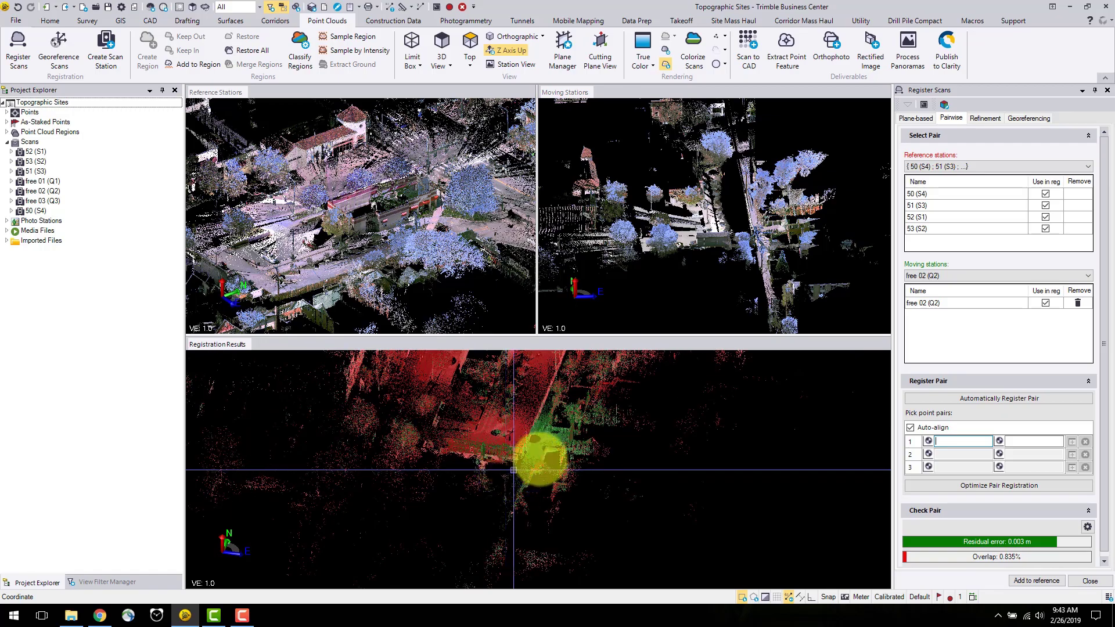
mouse_move(521, 449)
middle_mouse_down("shift")
mouse_move(525, 431)
mouse_move(598, 428)
mouse_move(516, 428)
mouse_move(506, 497)
mouse_move(524, 470)
middle_mouse_up("shift")
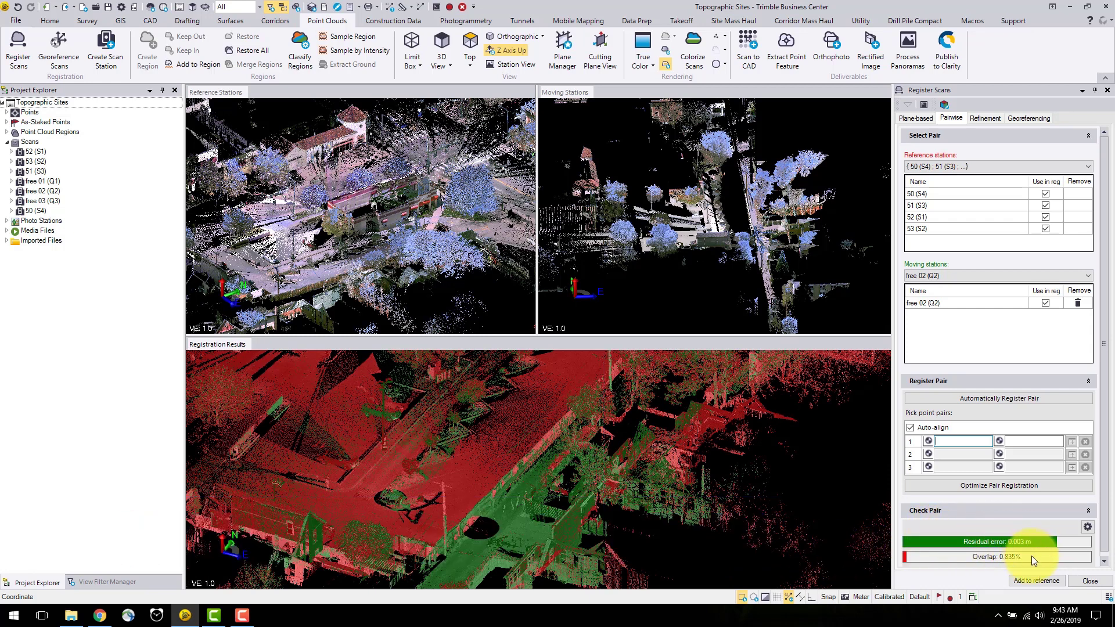
left_click(1022, 486)
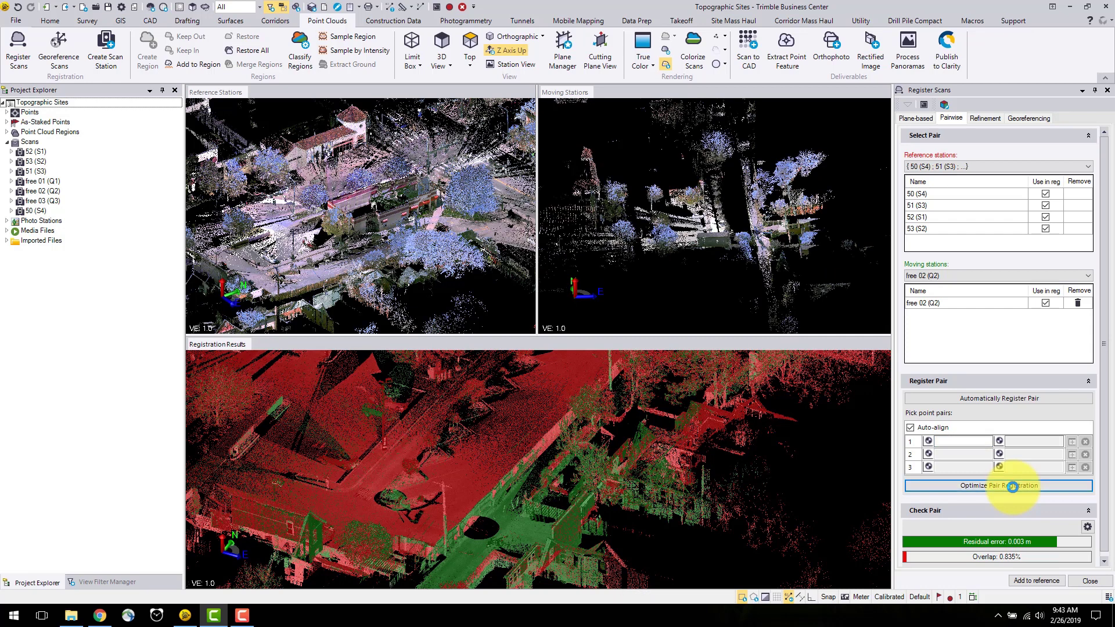
Optimize the free 02 (Q2) pair to 12.430% overlap and add it to the reference stations.
left_click(1013, 485)
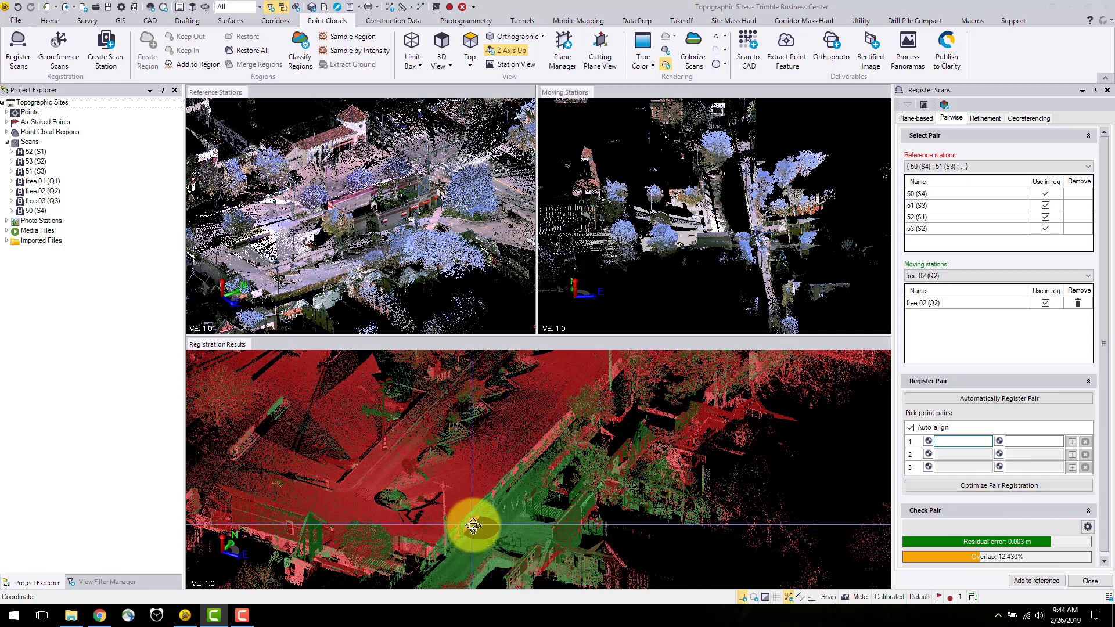
scroll(433, 475, "up", 5)
left_click(1032, 582)
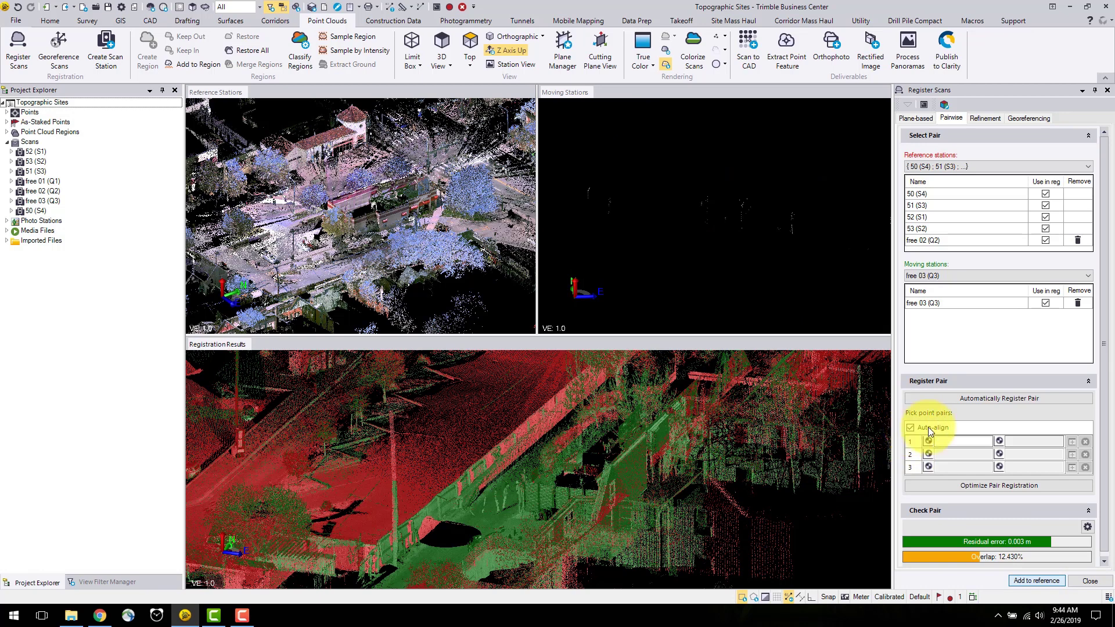
Set free 01 (Q1) as moving and orbit both station views onto the same building wall.
left_click(999, 274)
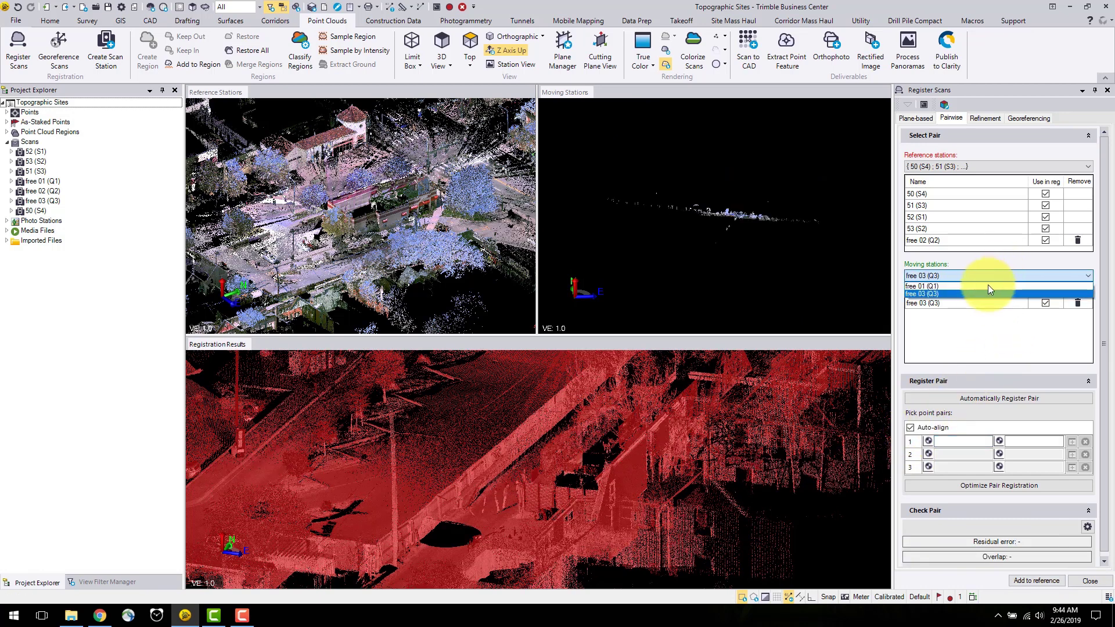
left_click(982, 287)
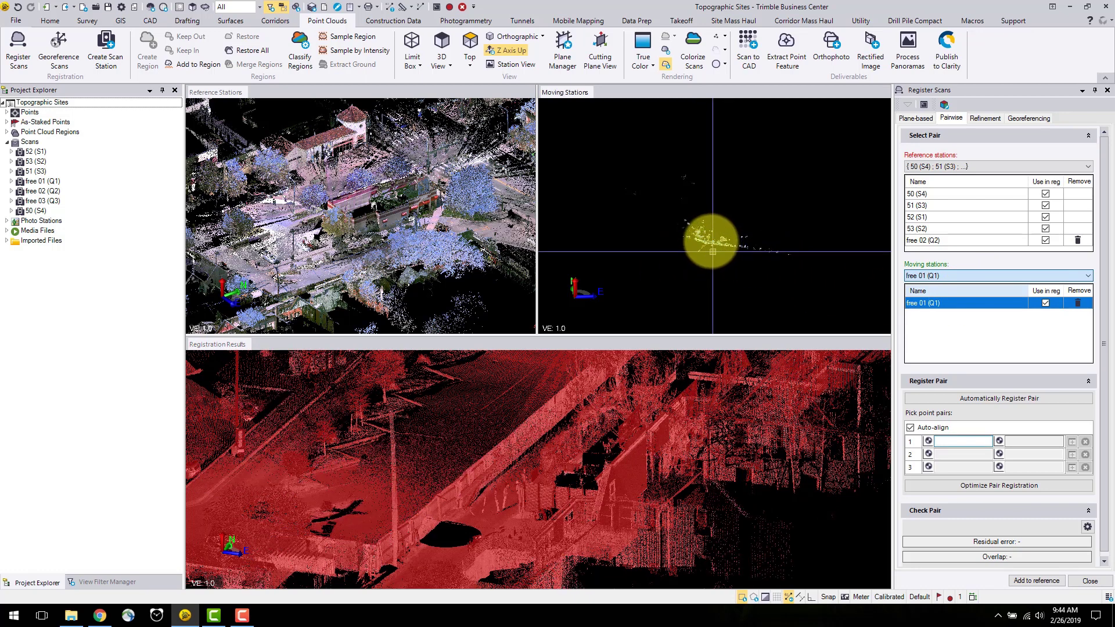
mouse_move(702, 244)
middle_mouse_down()
mouse_move(720, 219)
mouse_move(786, 237)
mouse_move(706, 189)
mouse_move(690, 189)
mouse_move(697, 212)
mouse_move(685, 162)
mouse_move(689, 179)
mouse_move(672, 194)
middle_mouse_up()
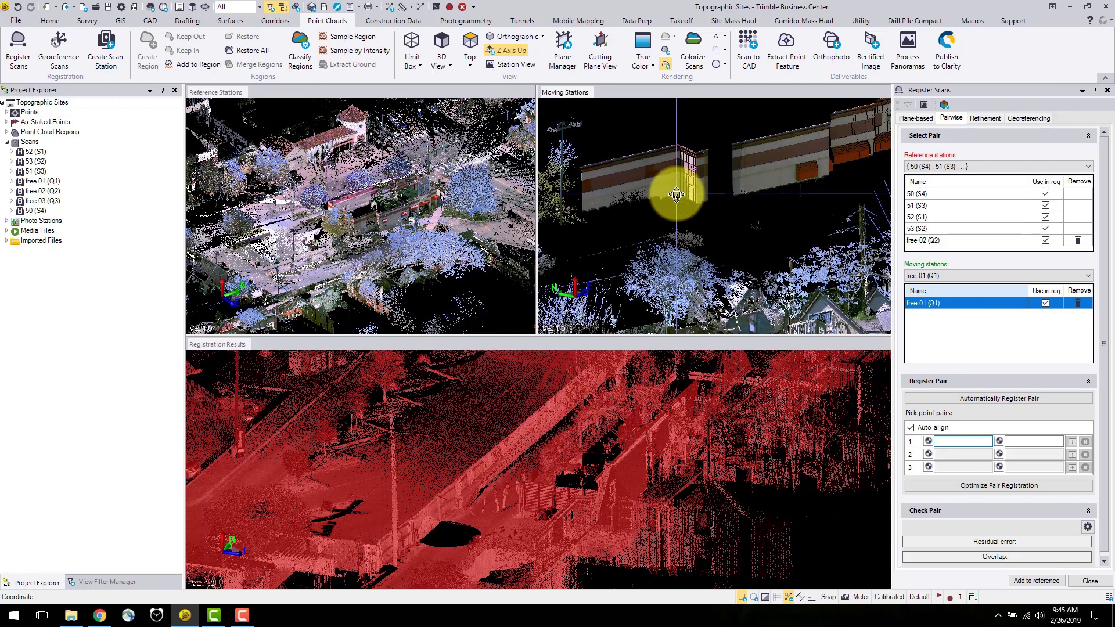
mouse_move(385, 209)
middle_mouse_down()
mouse_move(370, 220)
mouse_move(369, 149)
mouse_move(399, 242)
mouse_move(391, 199)
middle_mouse_up()
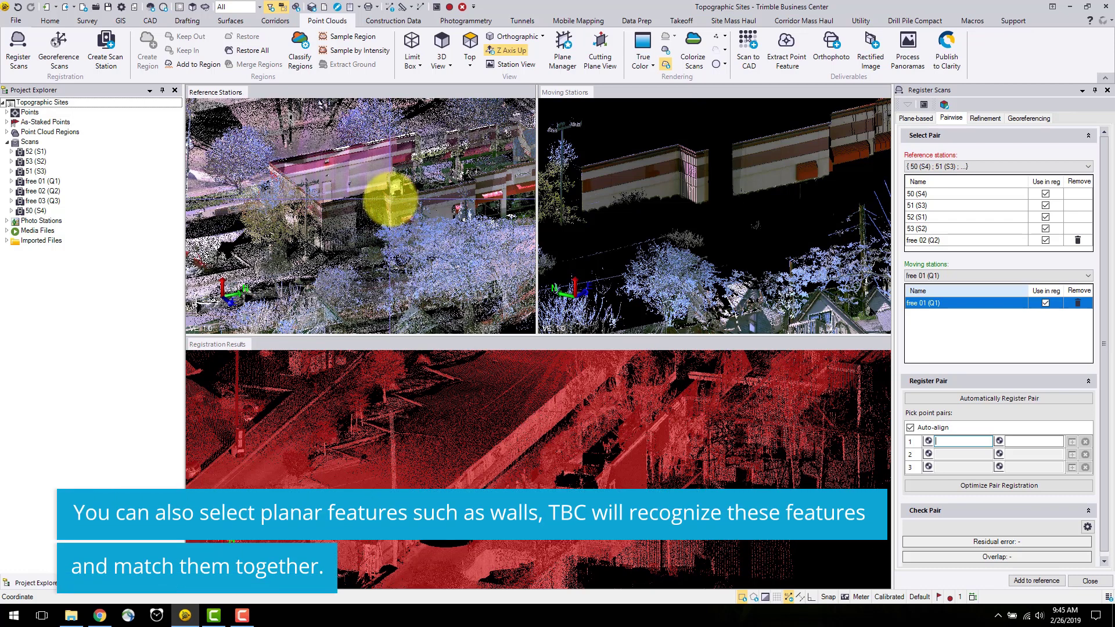
Pick a matching wall point in the reference and free 01 (Q1) views and auto-register the pair.
left_click(390, 199)
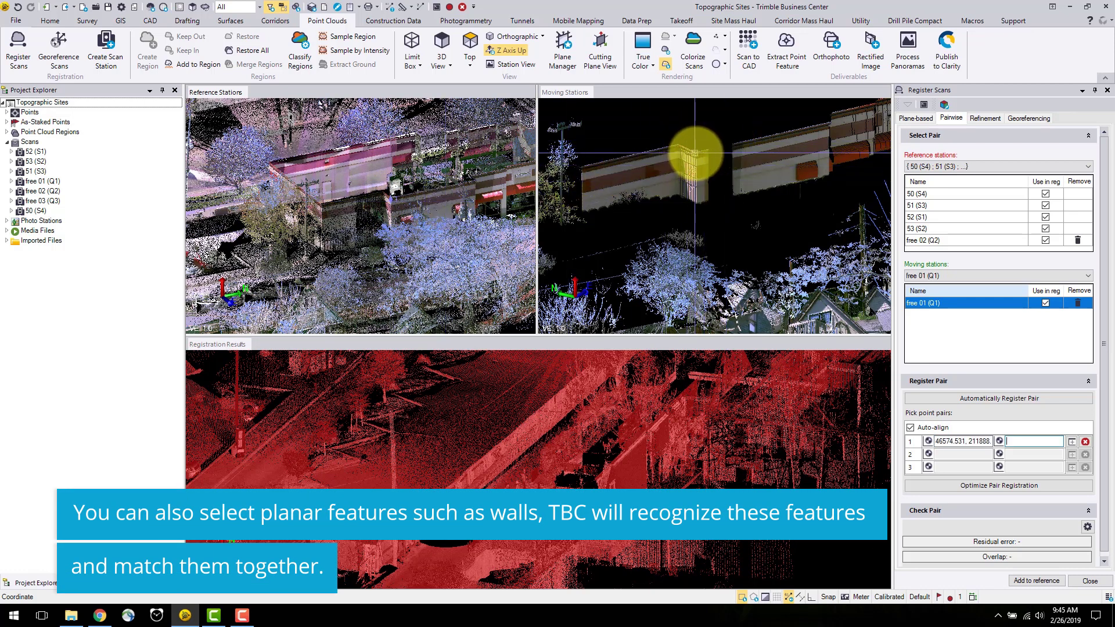
left_click(698, 195)
left_click(1013, 401)
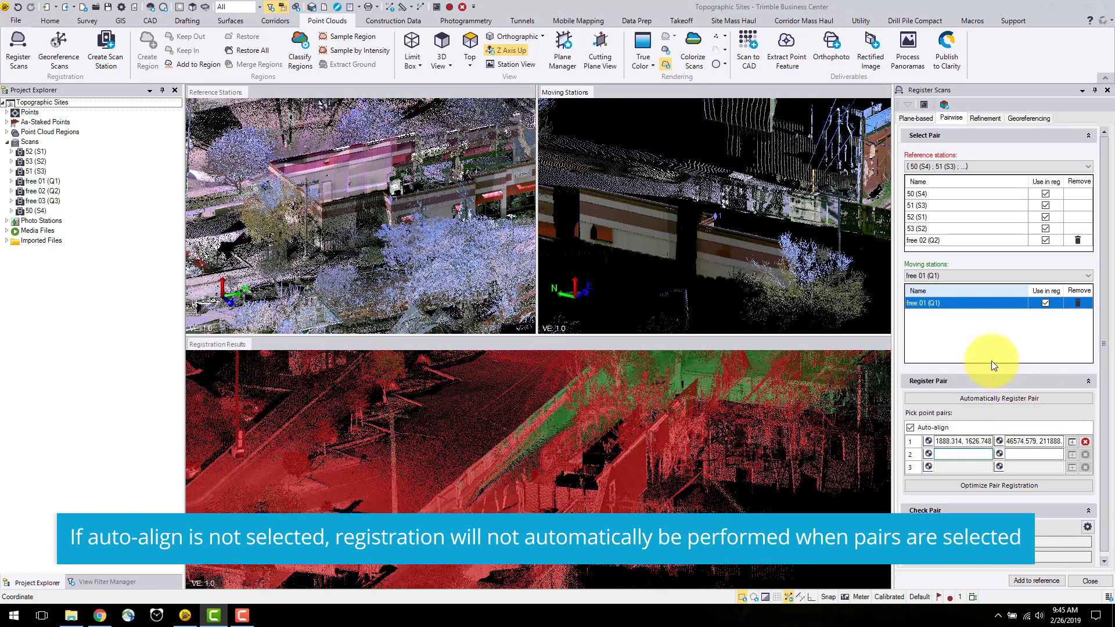
Review the 7.514% overlap result and zoom around the building in Registration Results.
left_click(1072, 442)
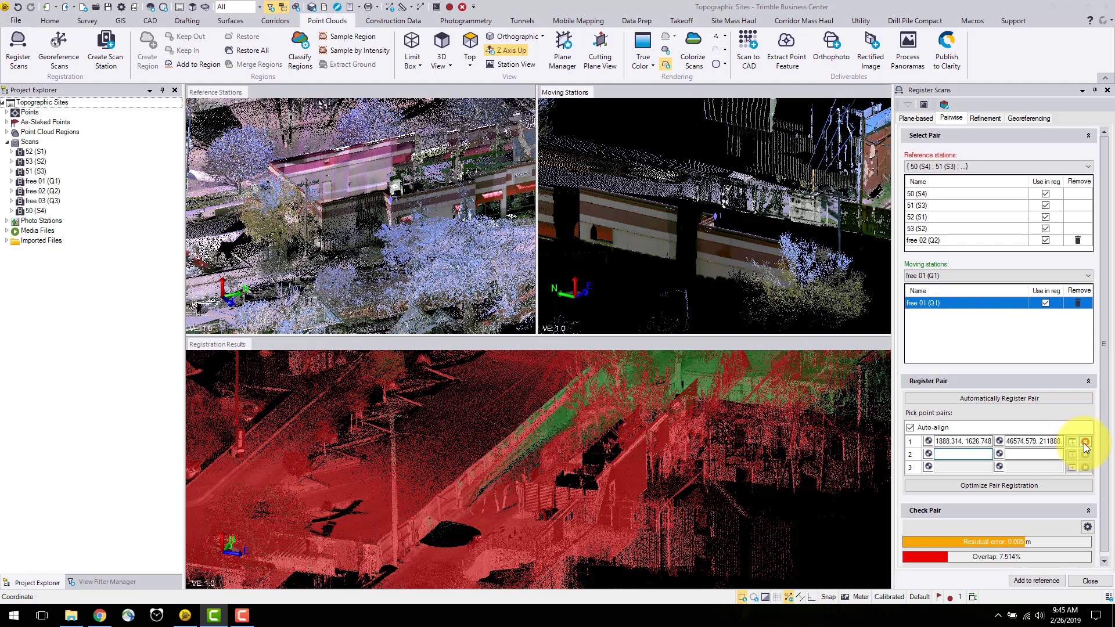
scroll(592, 459, "up", 5)
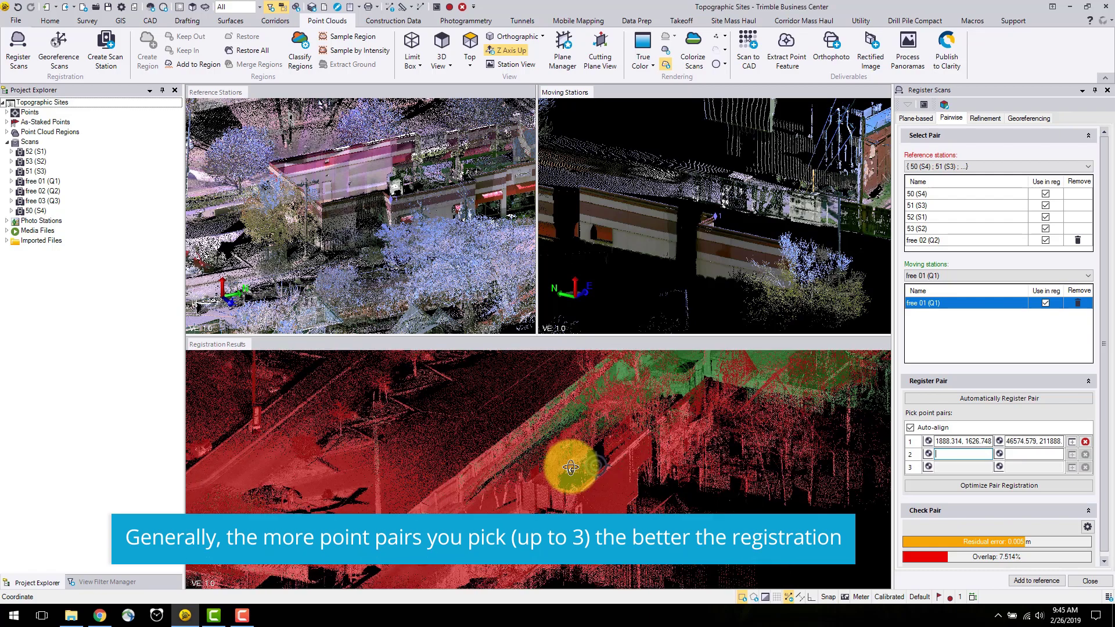
scroll(597, 423, "down", 3)
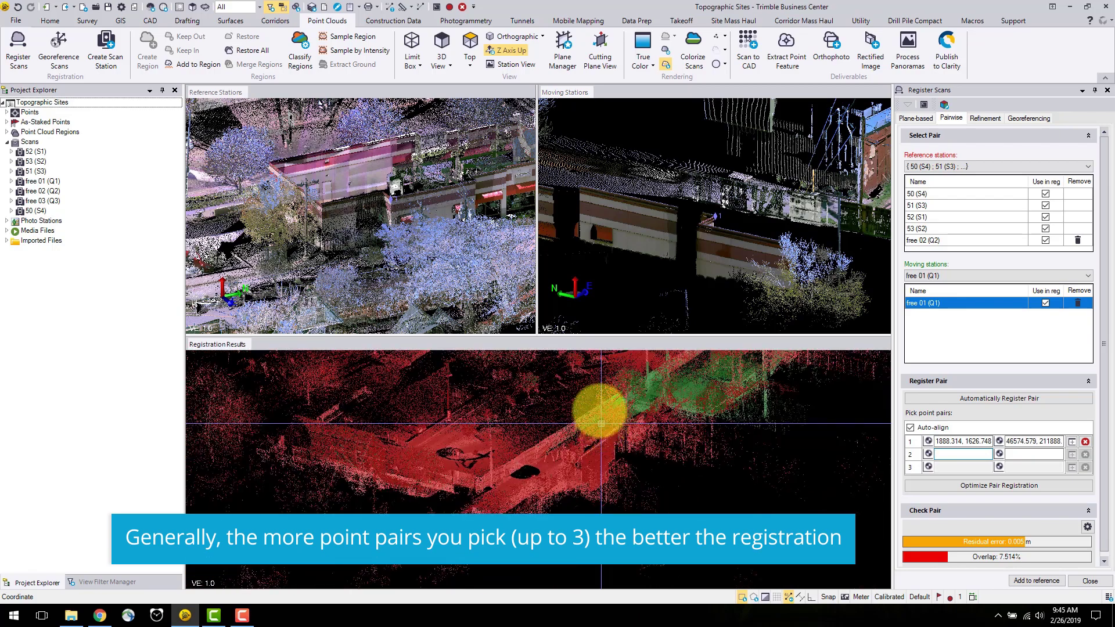
scroll(578, 486, "up", 3)
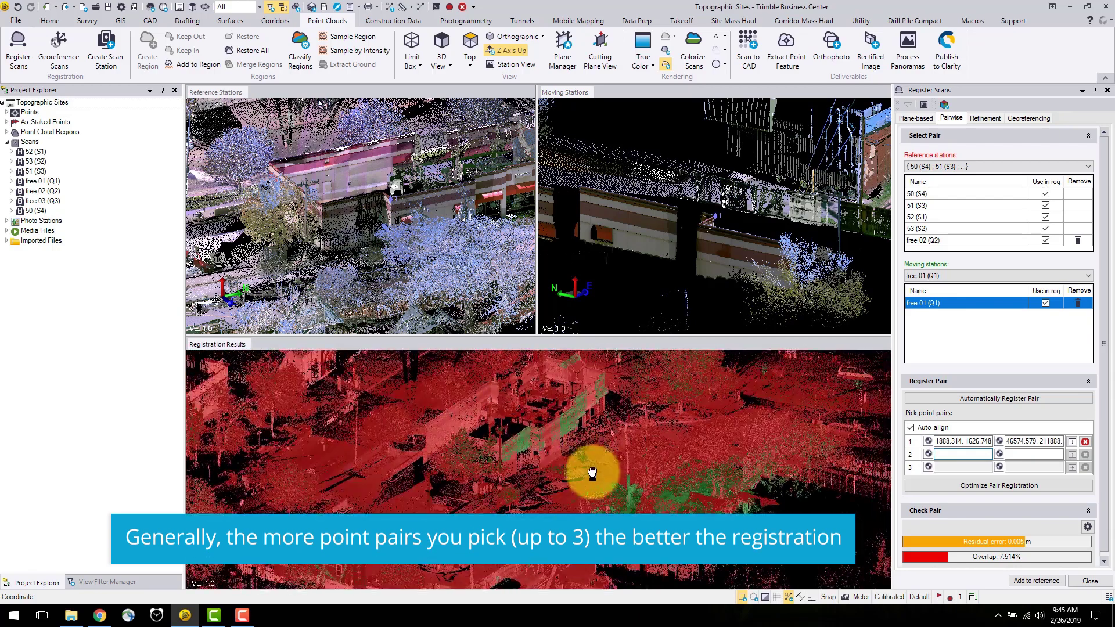
mouse_move(594, 477)
middle_mouse_down()
mouse_move(610, 494)
mouse_move(598, 493)
middle_mouse_up()
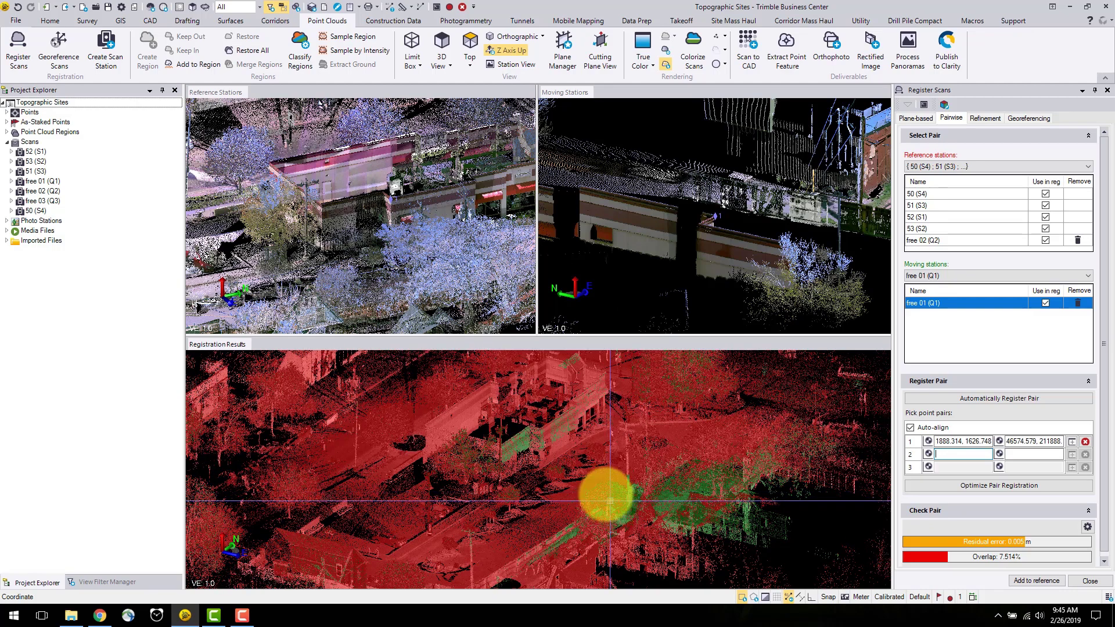
scroll(604, 480, "up", 2)
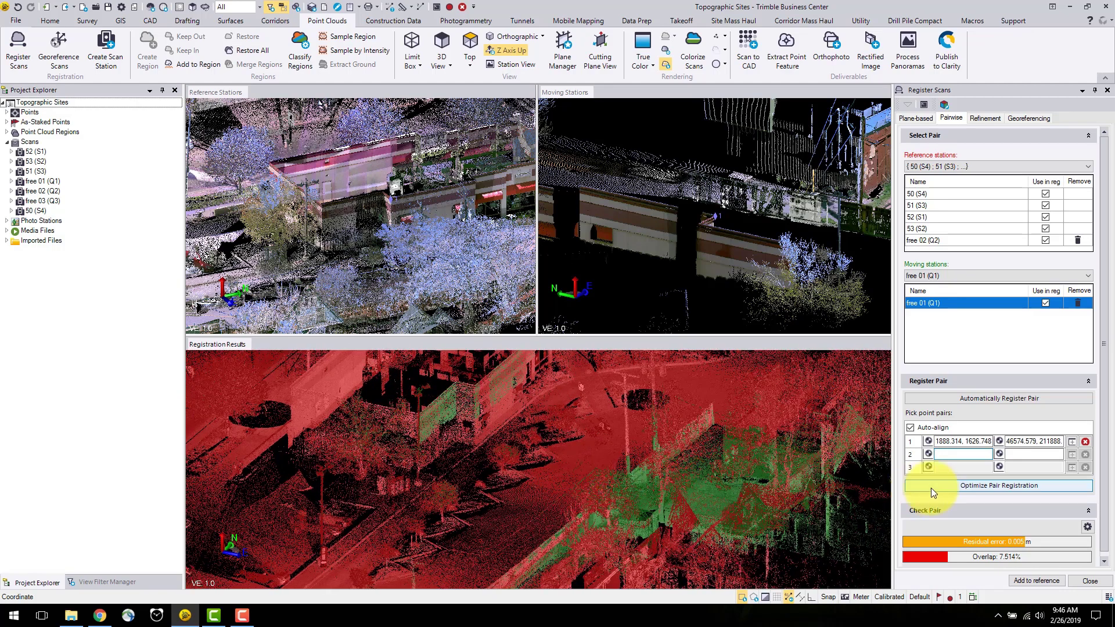
Optimize the free 01 (Q1) pair and add it to the references at 7.502% overlap.
left_click(949, 487)
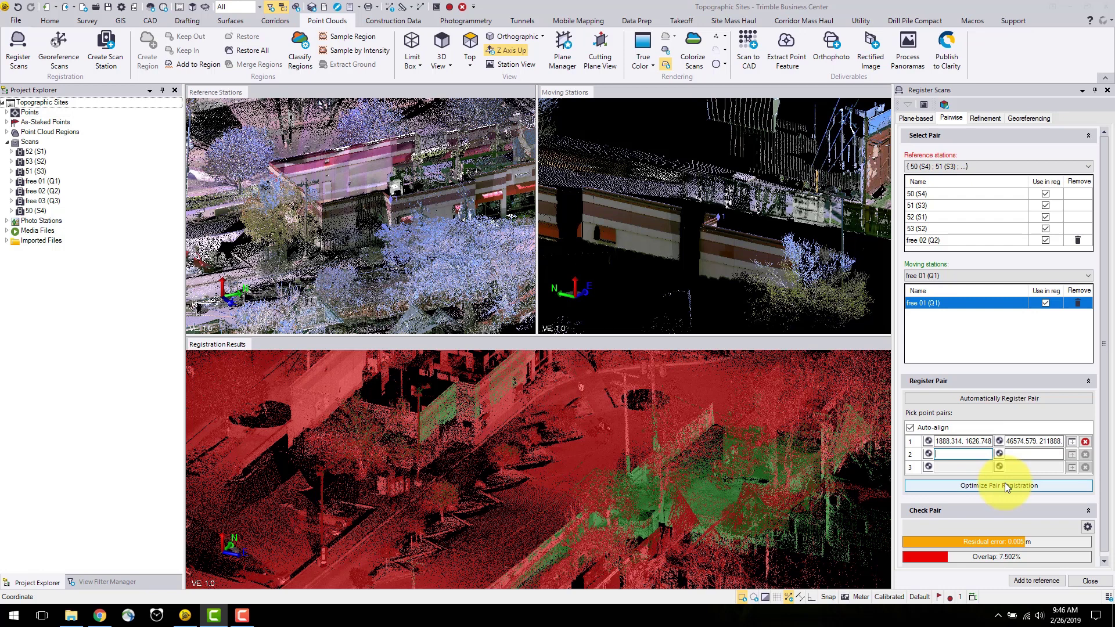
left_click(1021, 581)
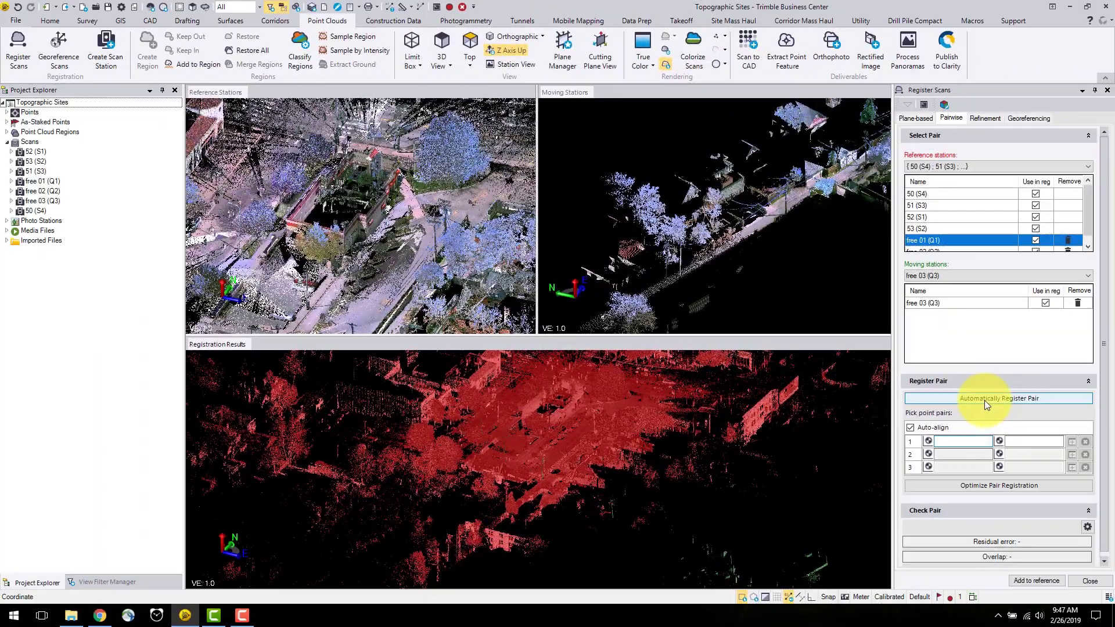
Auto-register free 03 (Q3) and add it to the reference stations.
left_click(1008, 396)
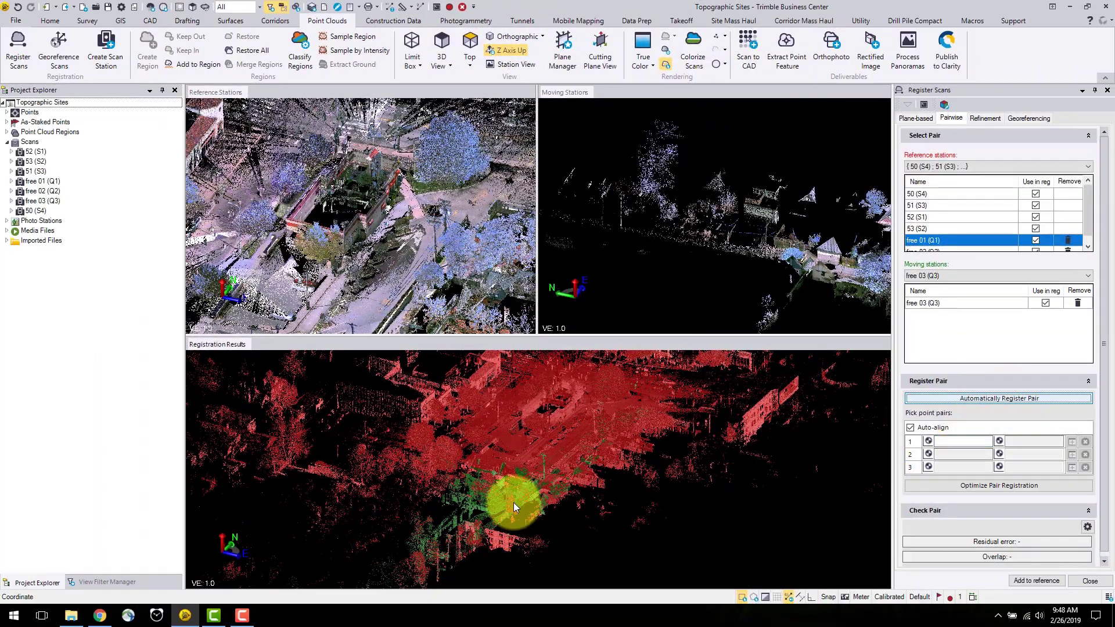
scroll(511, 489, "up", 2)
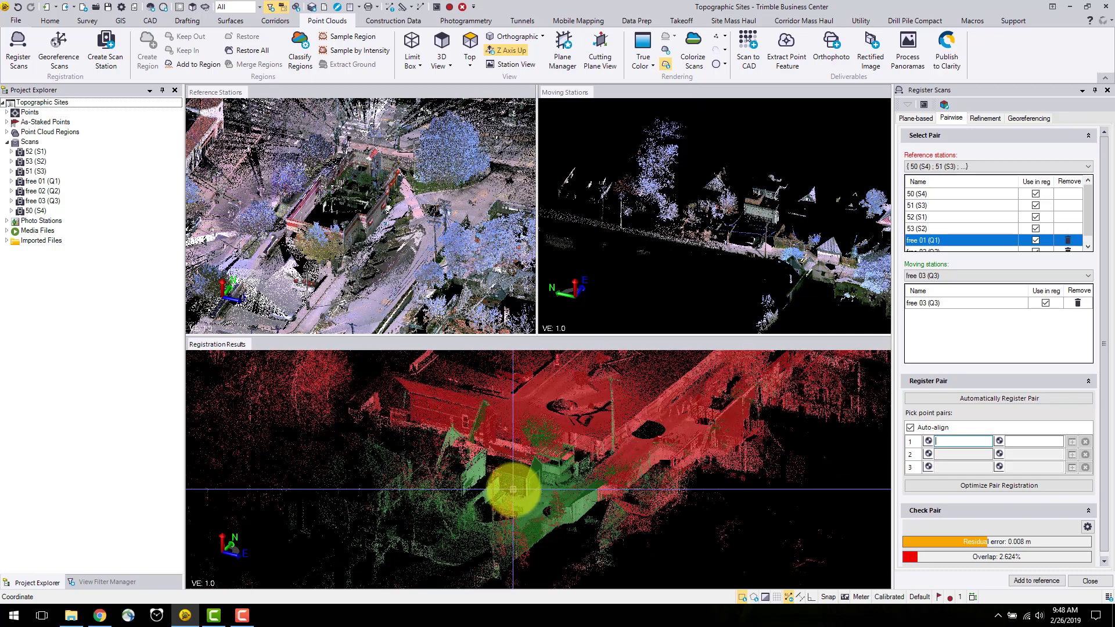
left_click(1026, 584)
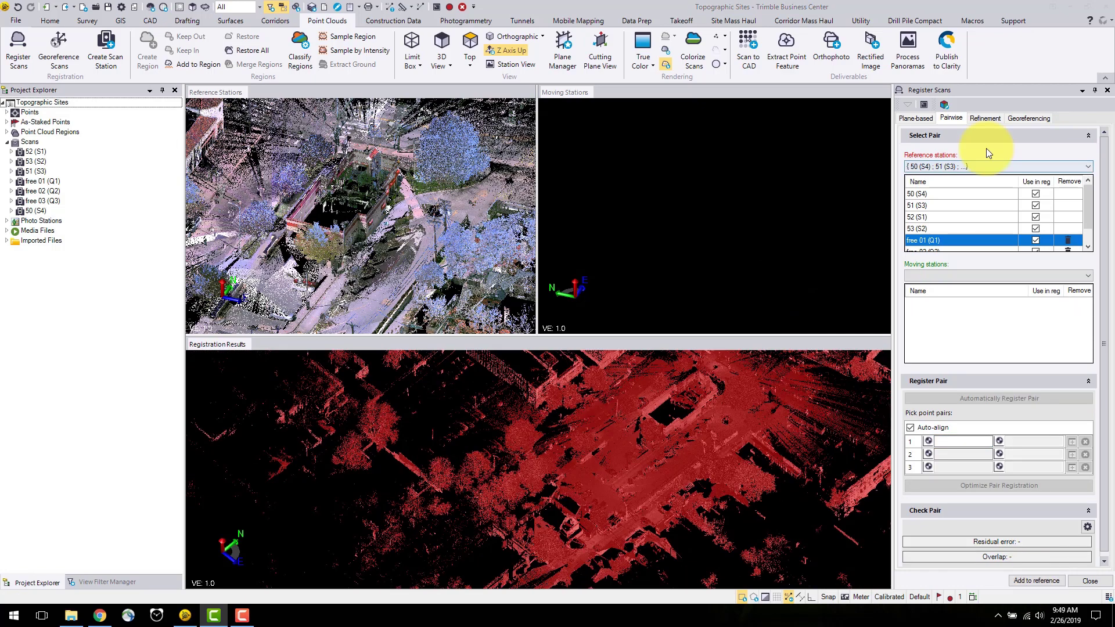
left_click(975, 119)
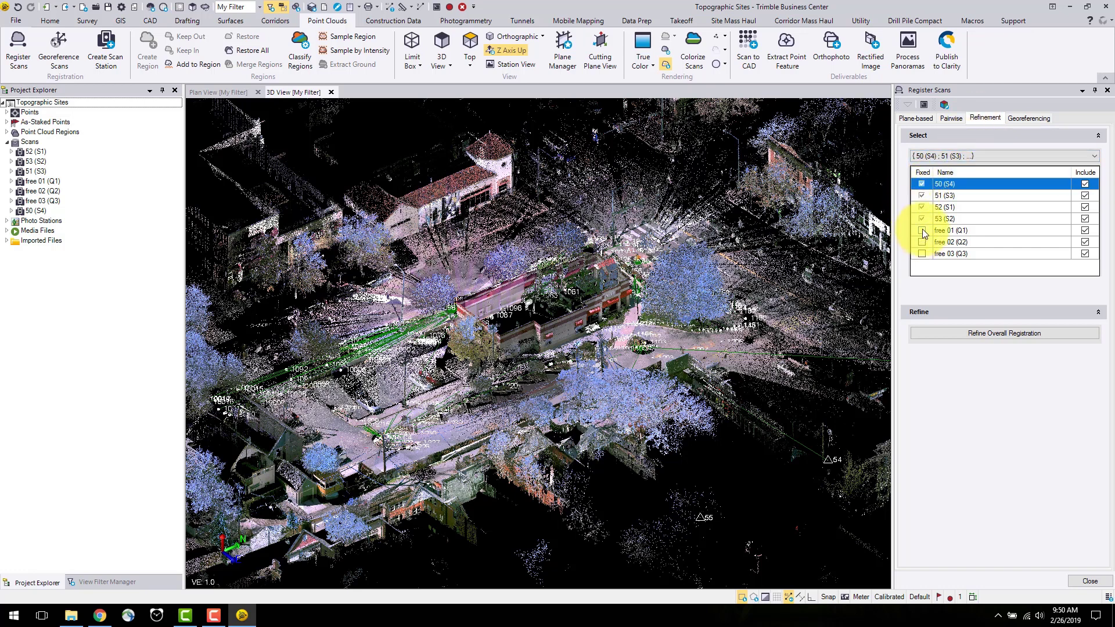
Refine the overall registration and accept it to open the Scan Refinement Report.
left_click(975, 330)
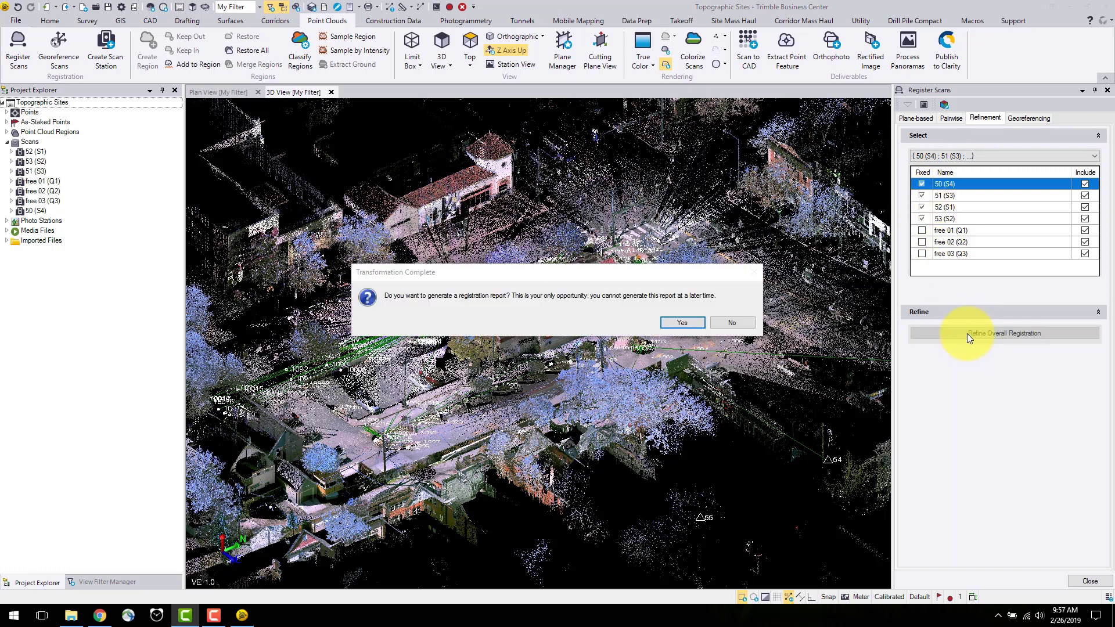
left_click(691, 323)
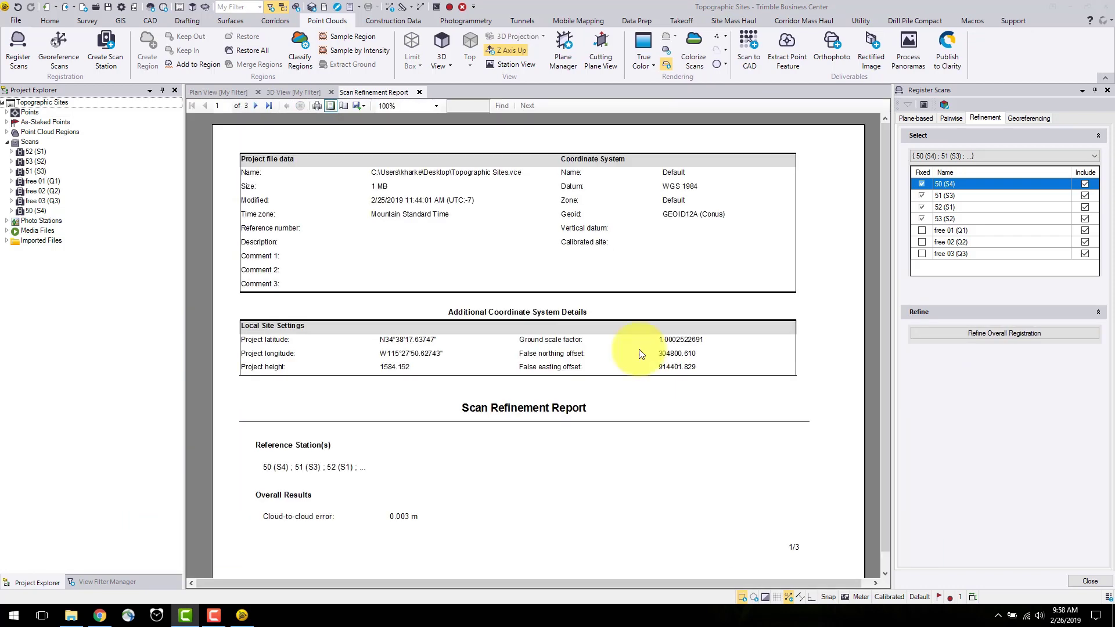
Review page 3 of the Scan Refinement Report and its export formats, then close the report.
scroll(639, 349, "down", 10)
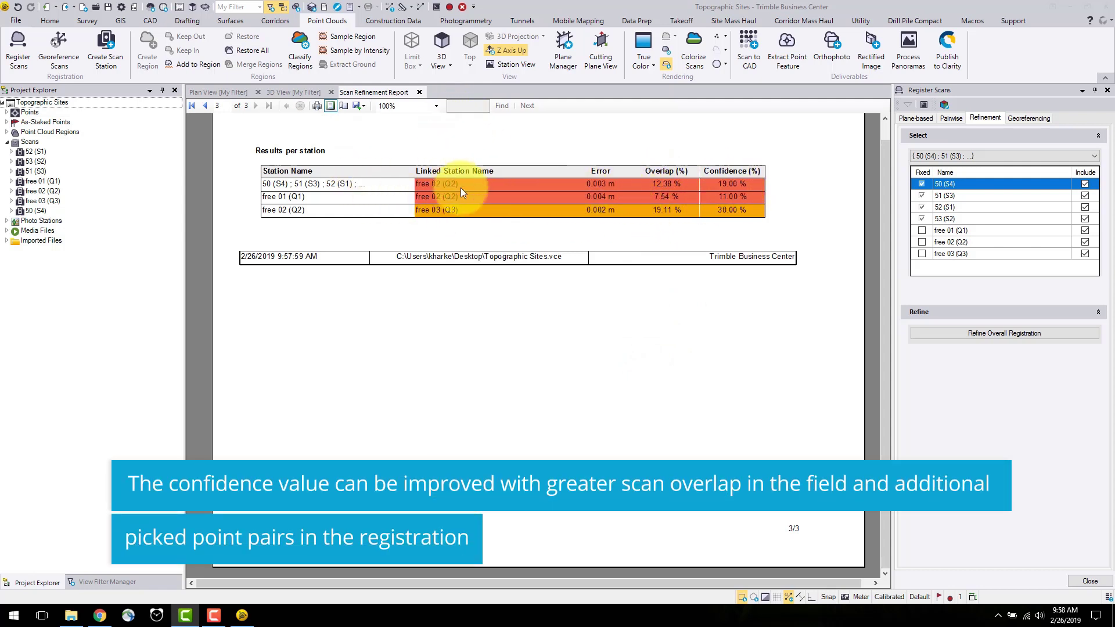
left_click(361, 106)
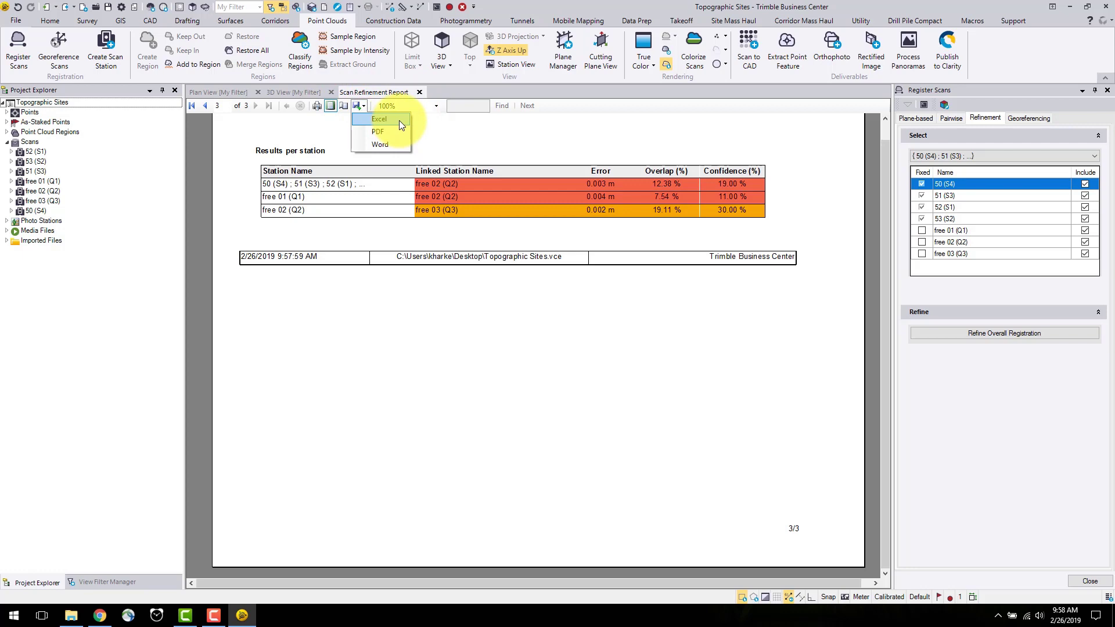
left_click(420, 92)
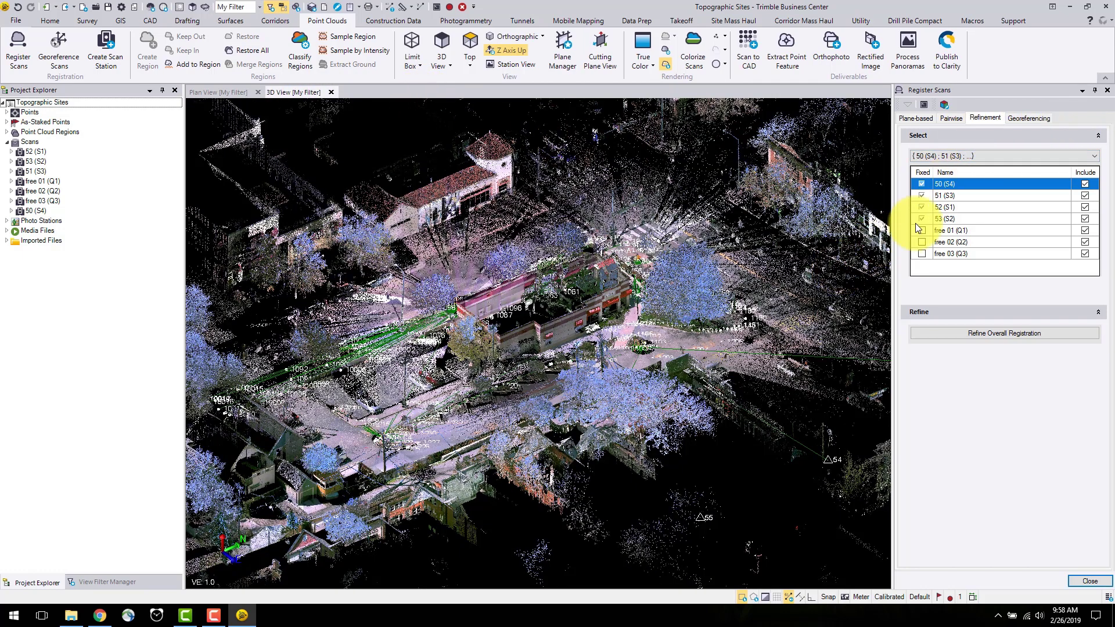
Close Register Scans and uncheck Raw Data in the View Filter Manager.
left_click(1107, 90)
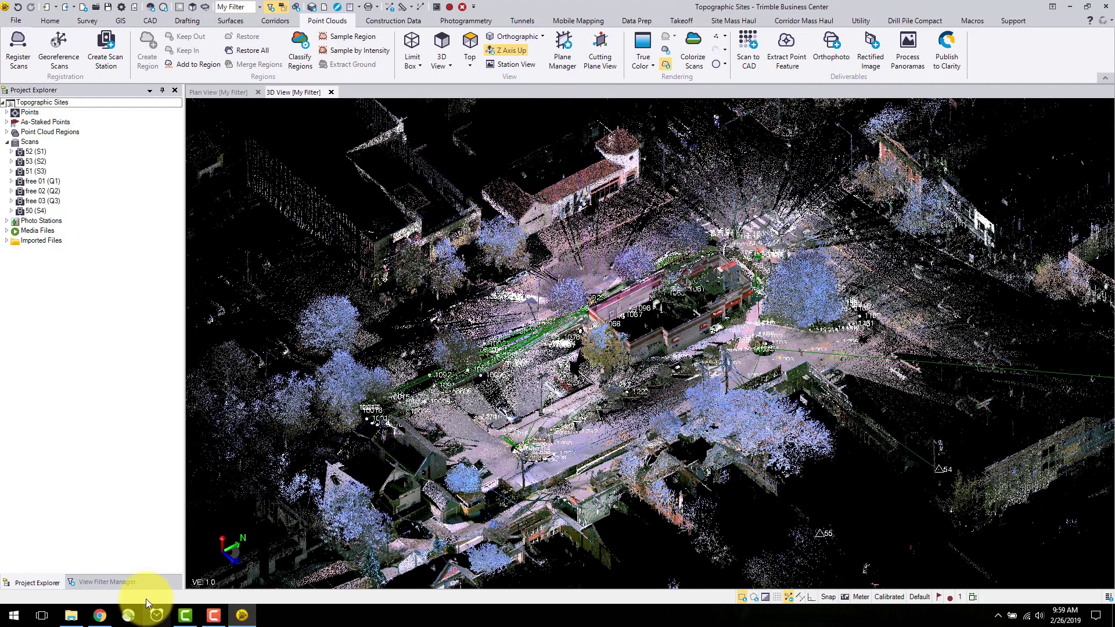
left_click(134, 584)
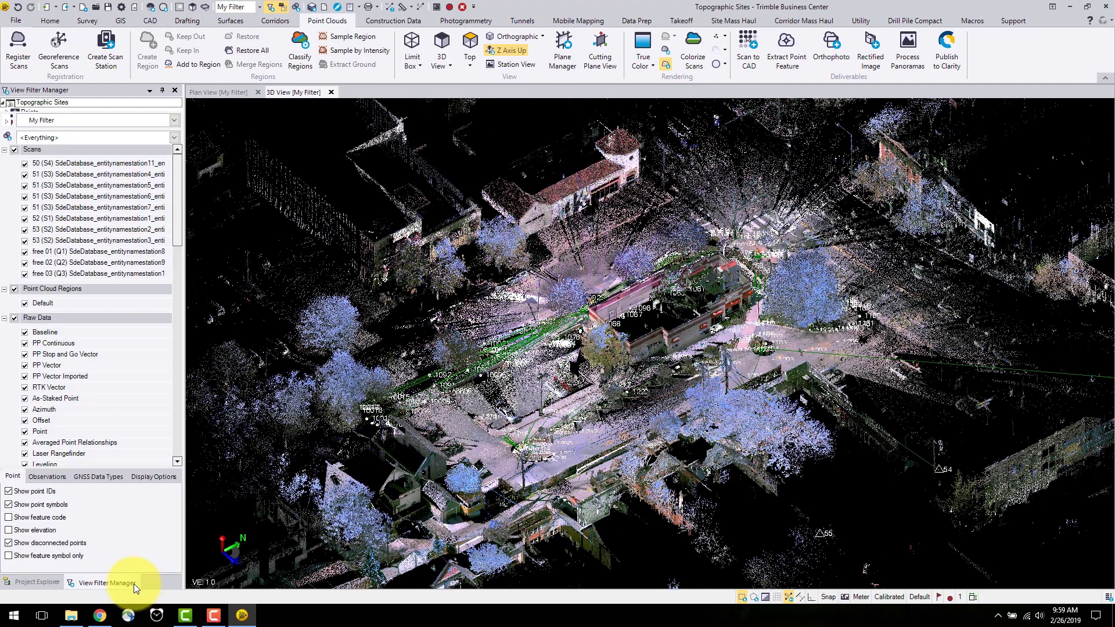
left_click(15, 318)
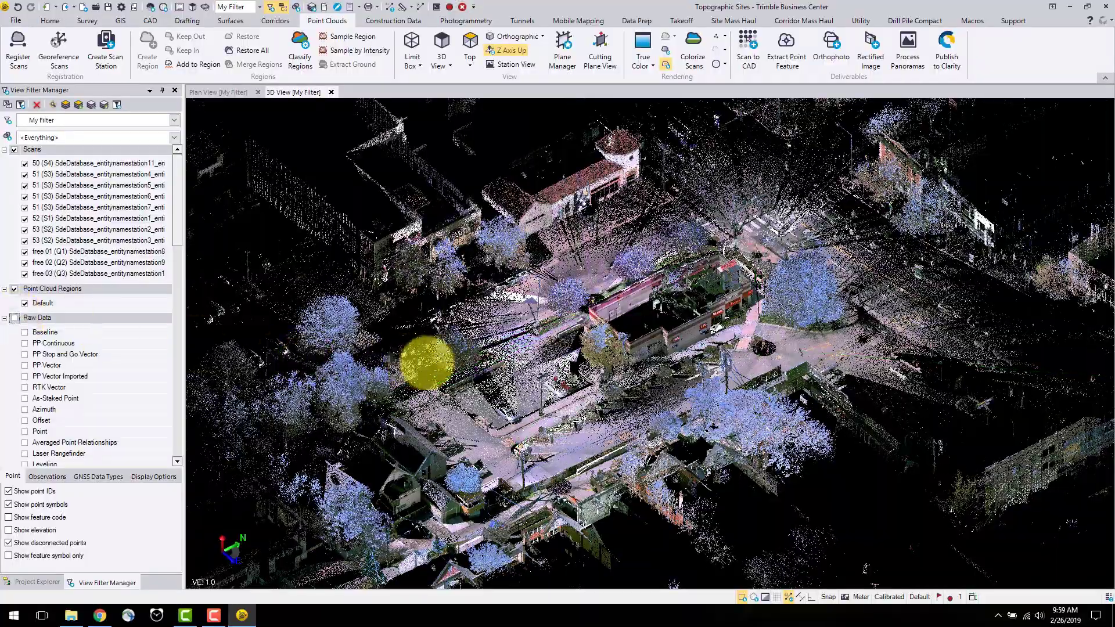